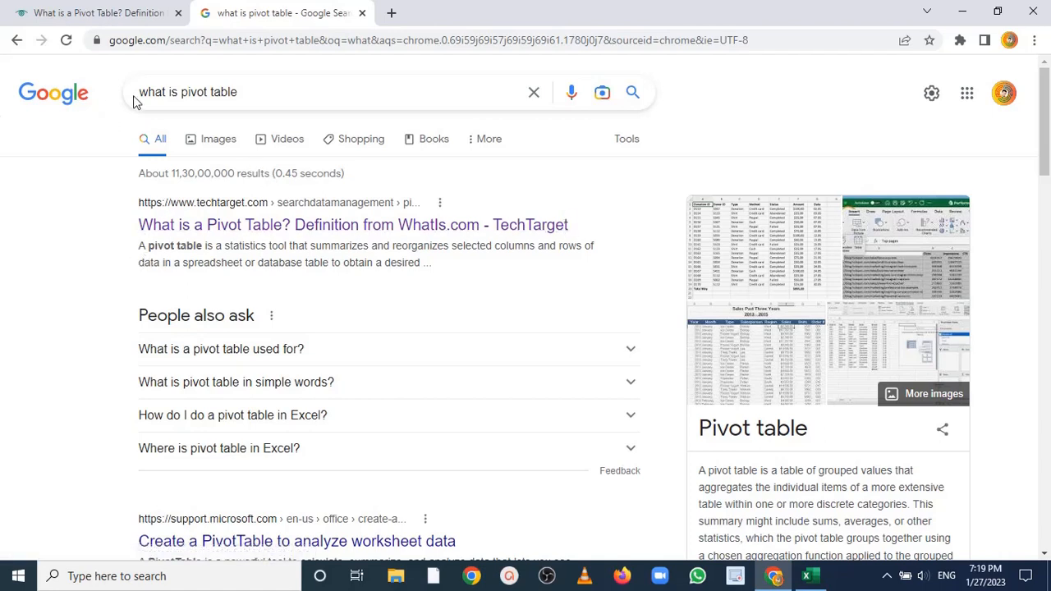
Step: Read the search results on what a pivot table is and the TechTarget article's explanation of the four pivot table components
left_click_drag(1047, 124, 1048, 156)
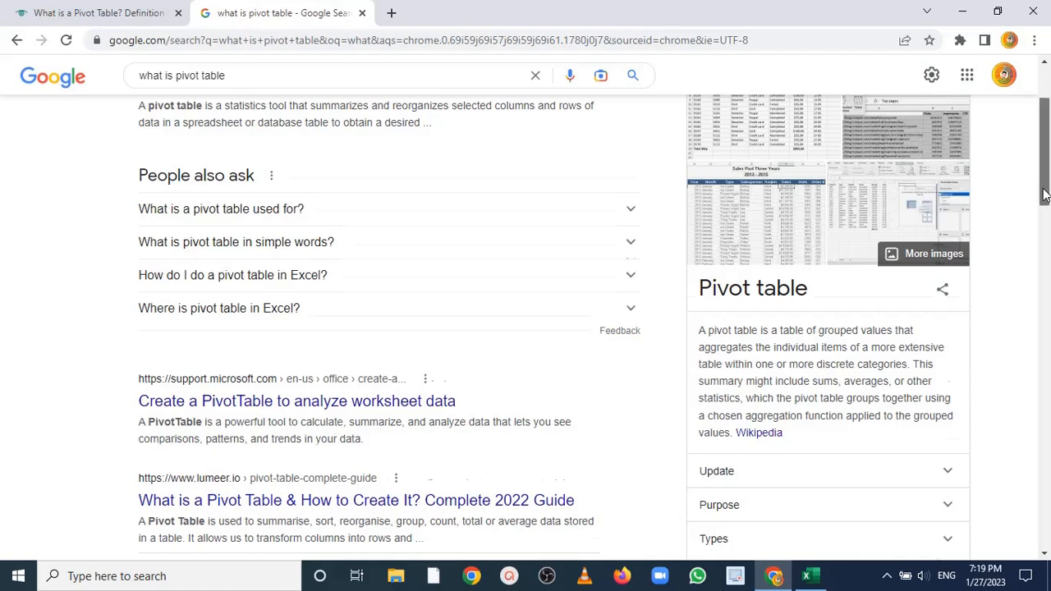
left_click_drag(1045, 192, 1047, 236)
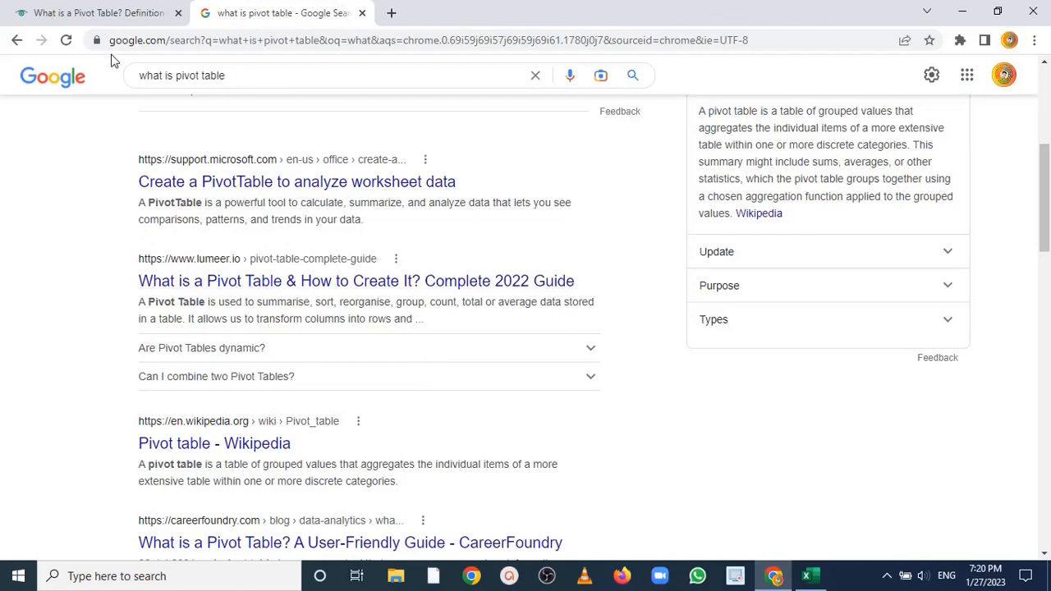
left_click(108, 16)
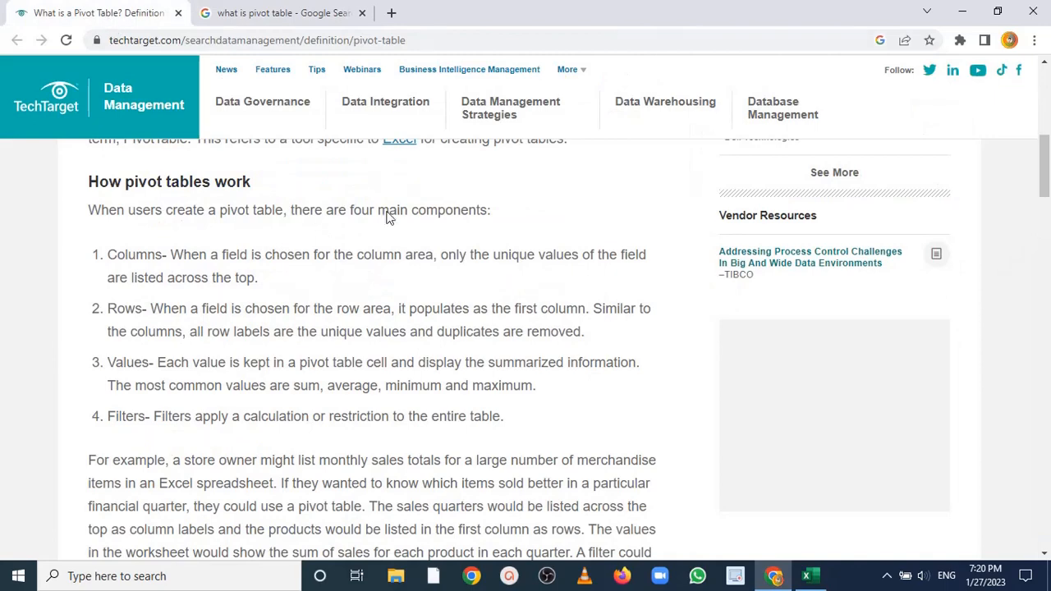
mouse_move(1048, 173)
left_mouse_down()
mouse_move(1046, 157)
mouse_move(1046, 181)
left_mouse_up()
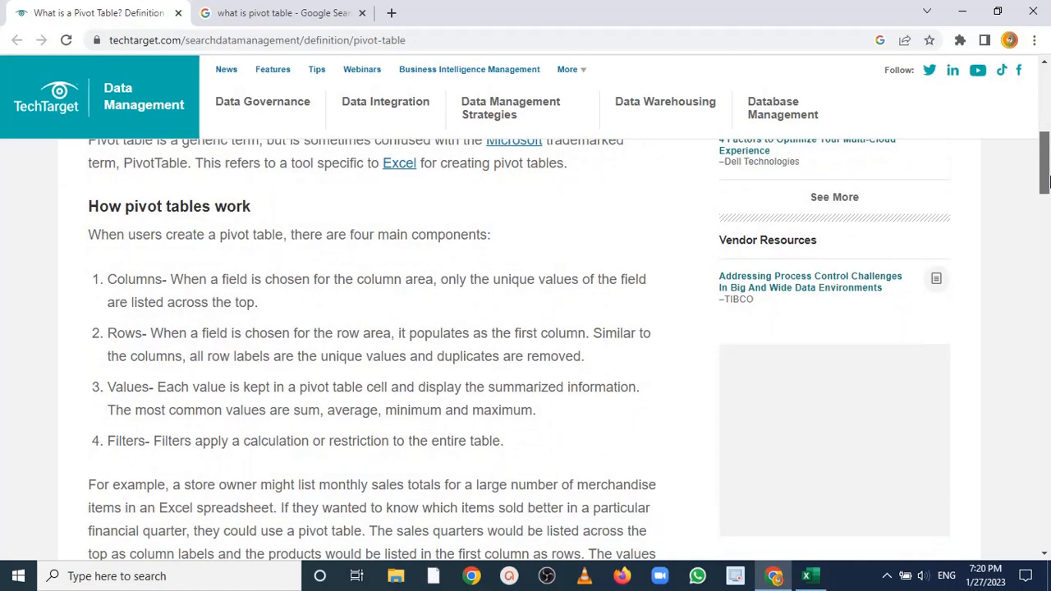
left_click_drag(1047, 181, 1046, 146)
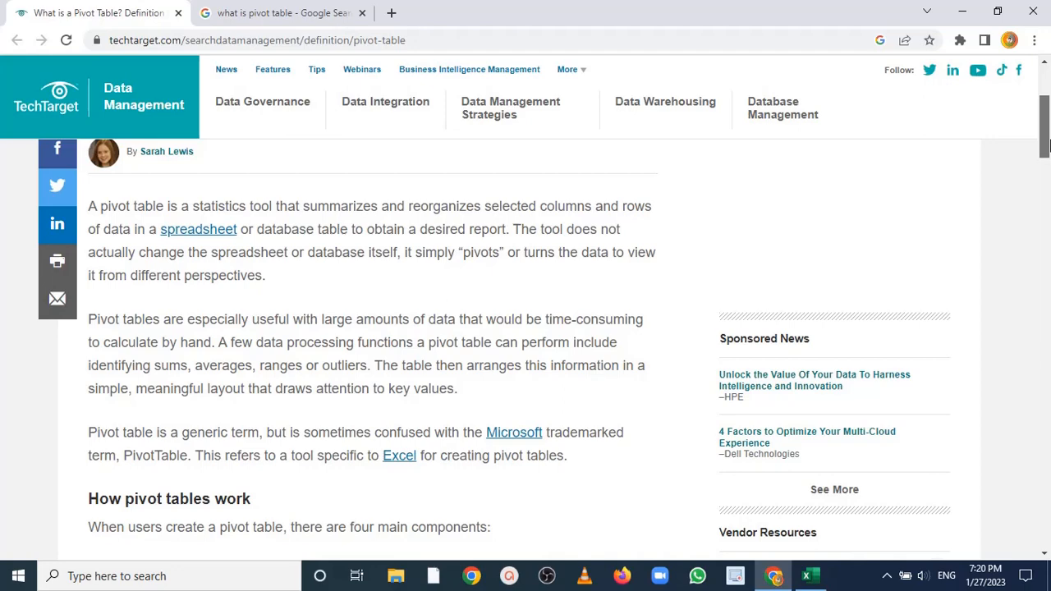
left_click_drag(1046, 146, 1046, 189)
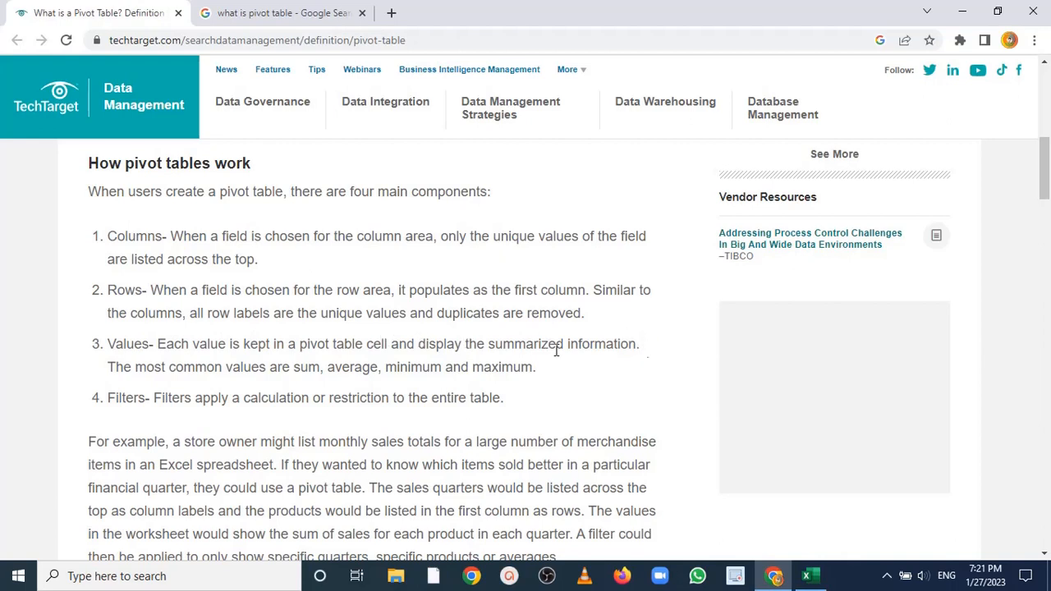
left_click_drag(640, 345, 159, 346)
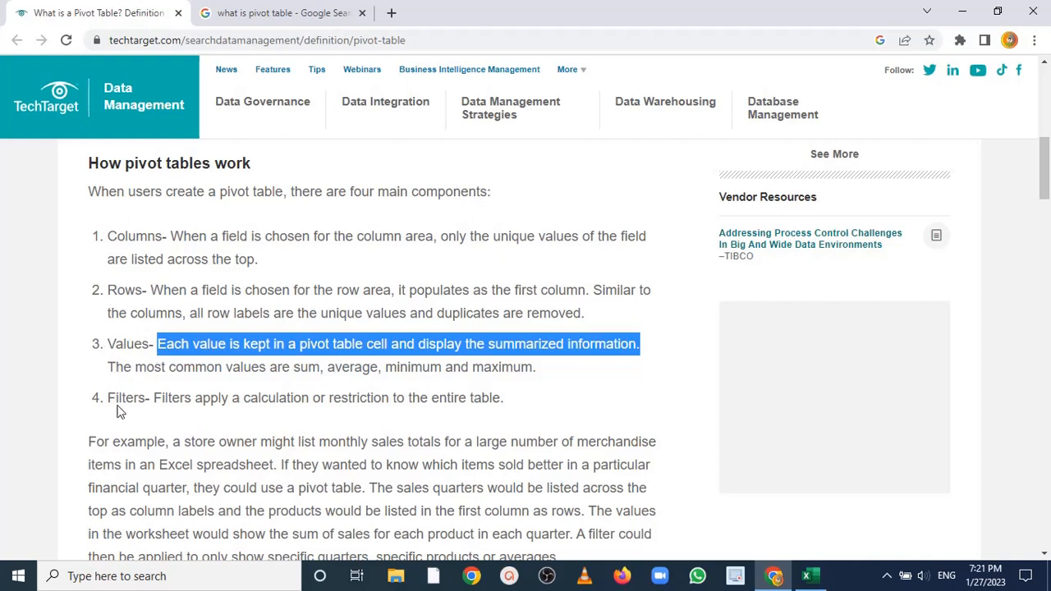
left_click_drag(153, 398, 93, 248)
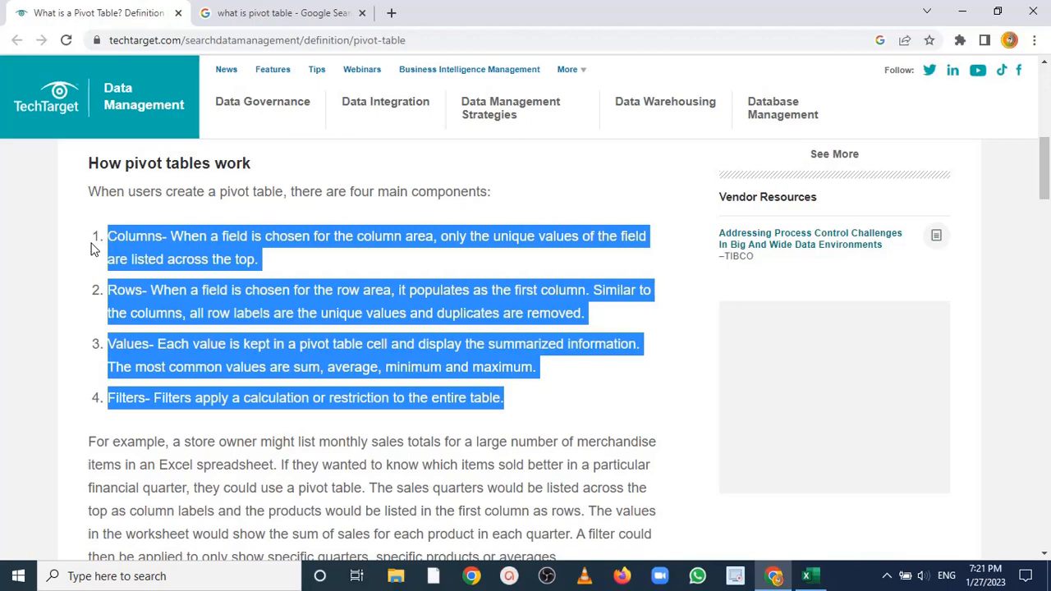
Step: Switch to the Sem VPaperWiseResultData.xls workbook in Excel and review the Sheet1 data columns from Exam through Performance
left_click(820, 578)
left_click(534, 445)
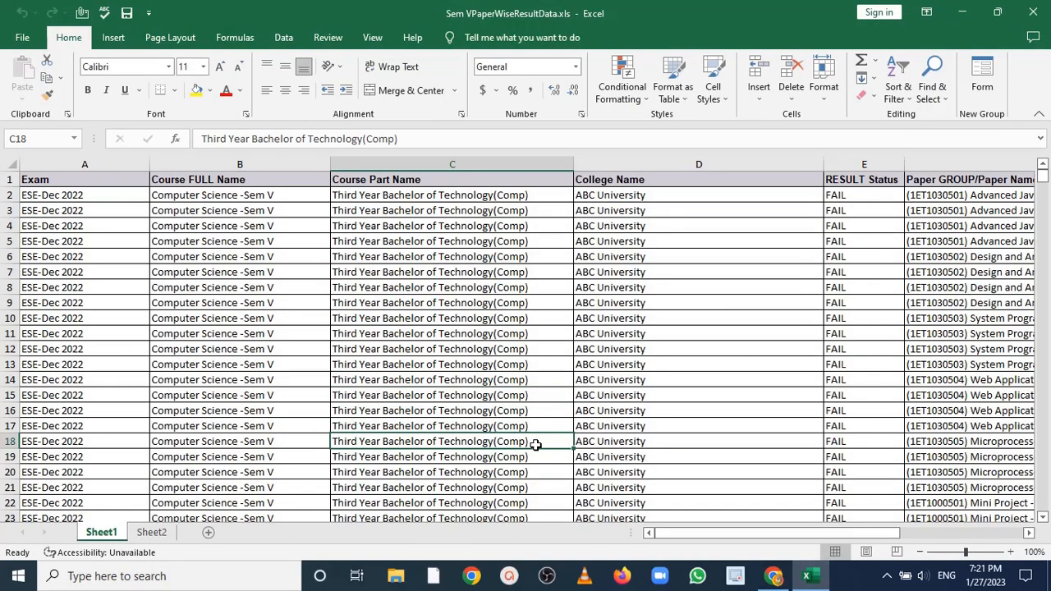
left_click_drag(675, 530, 628, 554)
left_click_drag(742, 530, 834, 539)
left_click(454, 197)
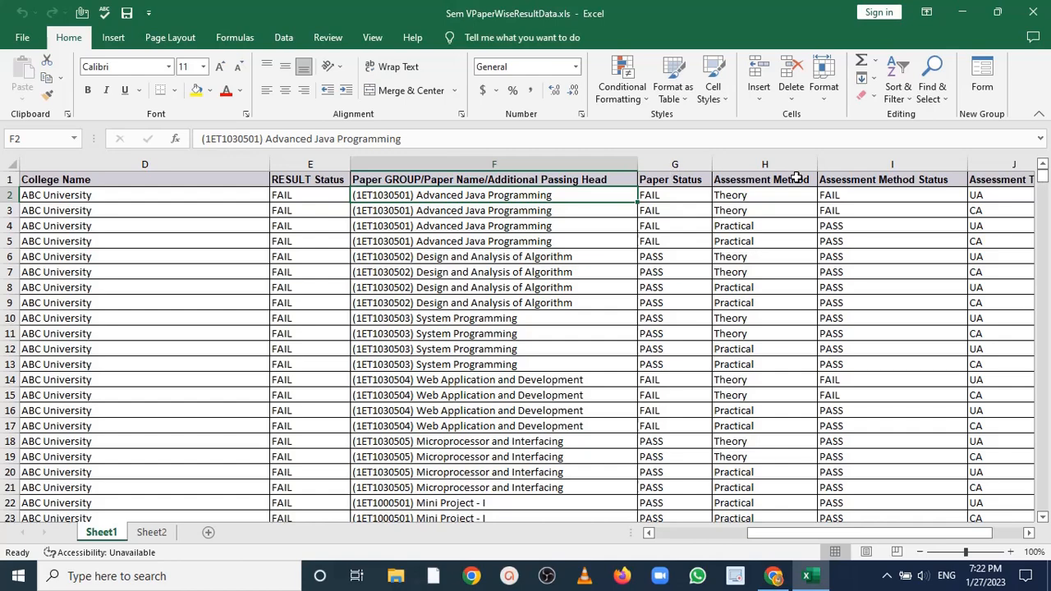
left_click_drag(848, 540, 892, 531)
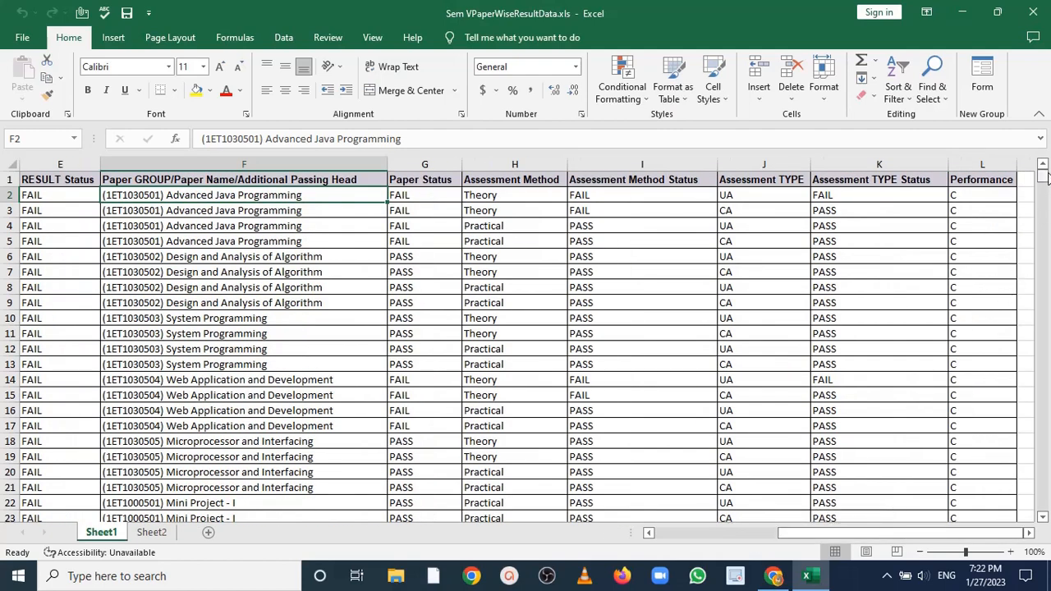
mouse_move(1043, 176)
left_mouse_down()
mouse_move(1043, 257)
mouse_move(1043, 174)
left_mouse_up()
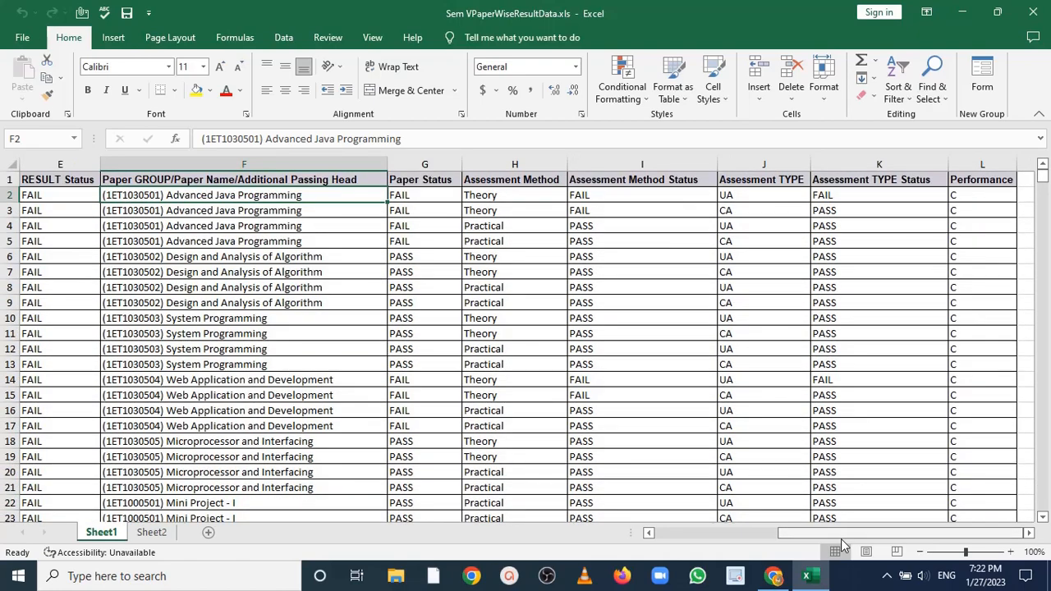
left_click_drag(841, 532, 575, 532)
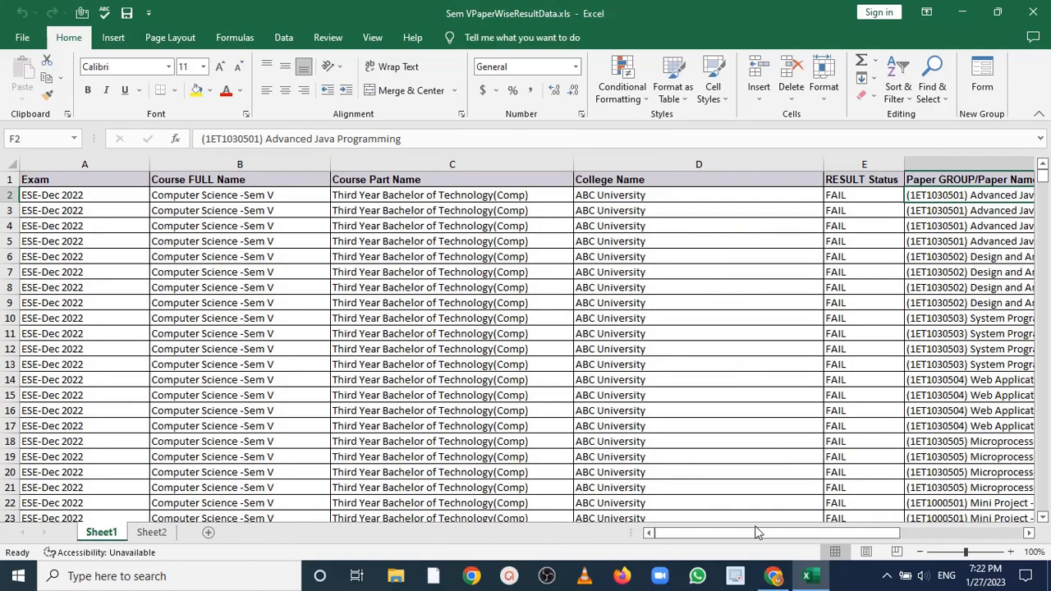
Step: Examine the Assessment Method, Assessment TYPE and Assessment TYPE Status columns, including the UA and CA entries for the first paper
left_click_drag(754, 540, 855, 538)
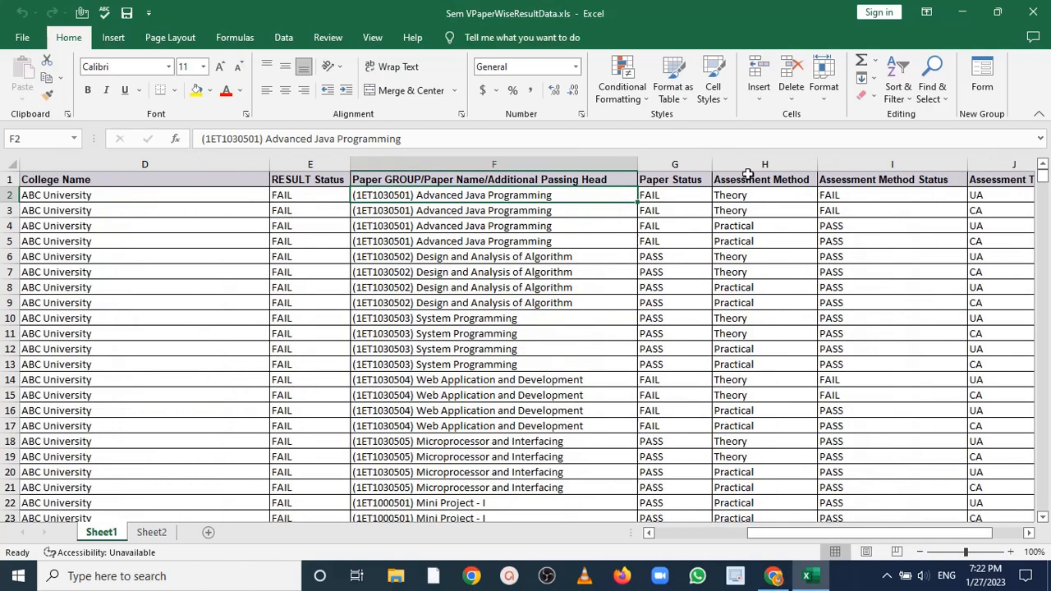
left_click(749, 175)
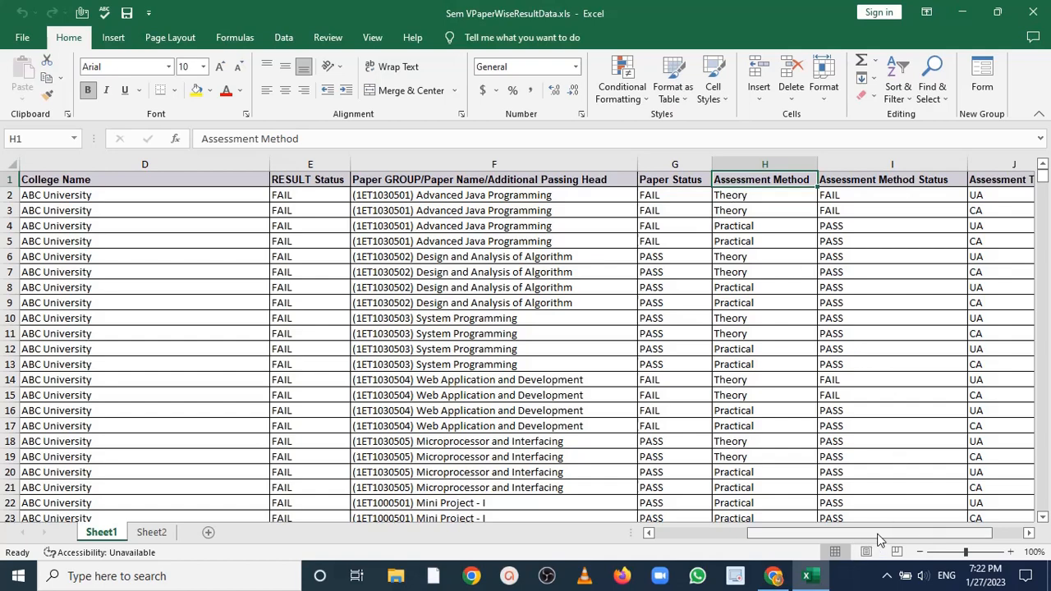
left_click_drag(879, 539, 909, 530)
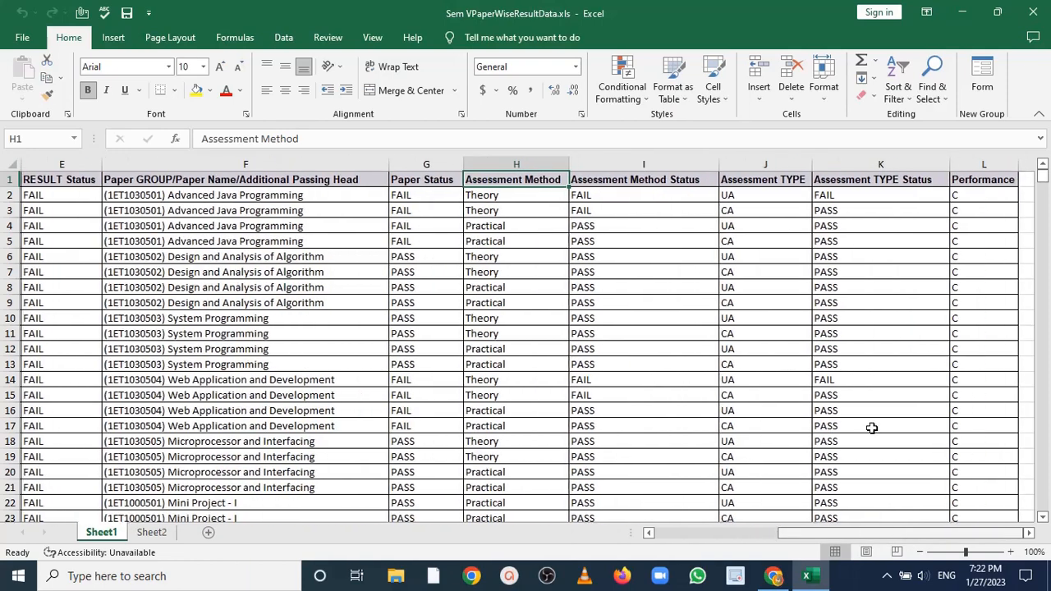
left_click(735, 191)
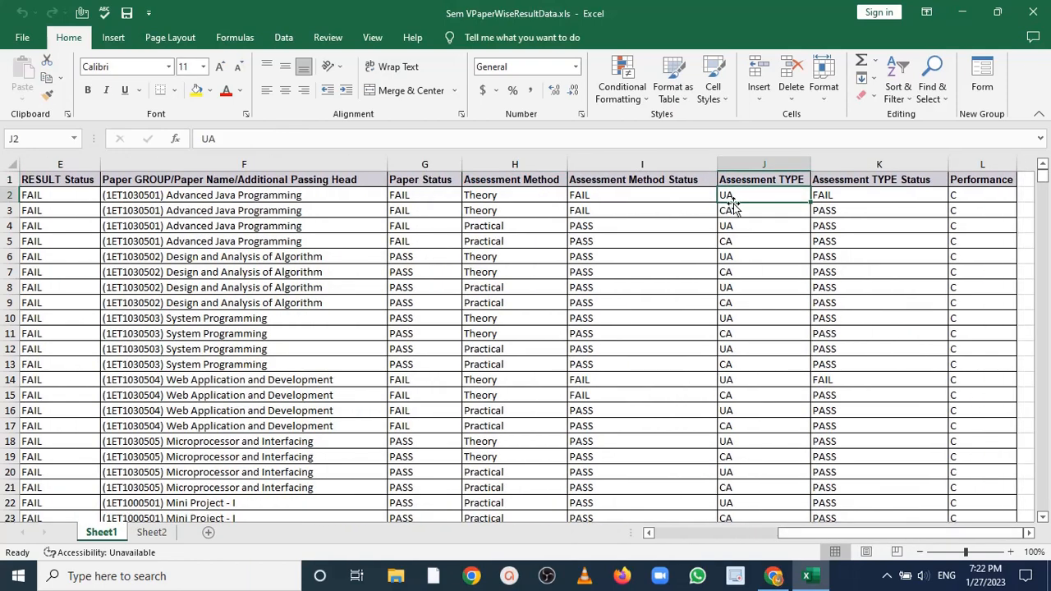
left_click(730, 211)
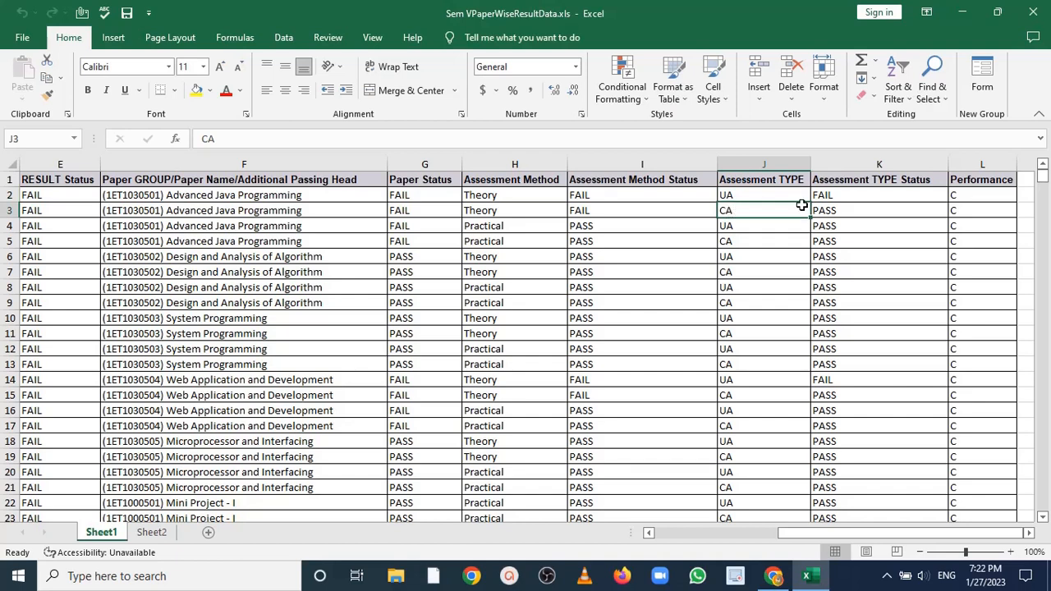
left_click(849, 195)
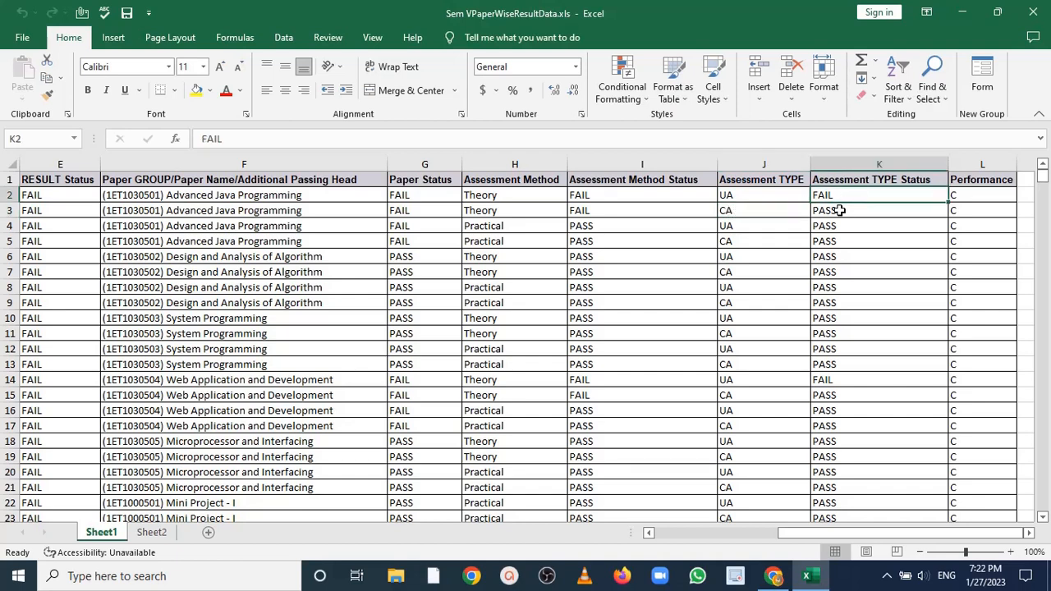
left_click(837, 208)
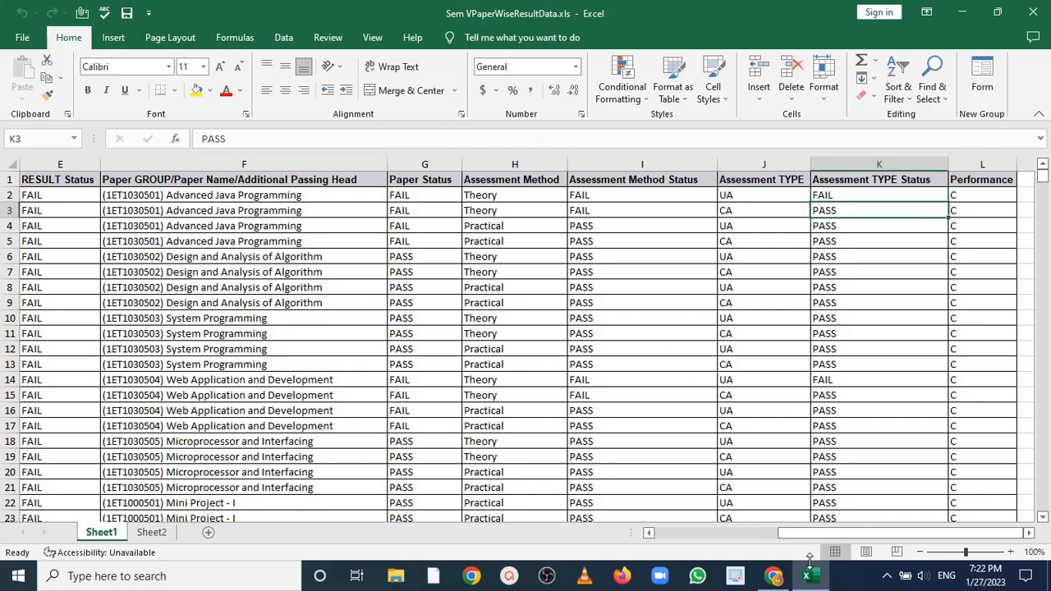
Step: Insert a PivotTable based on Sheet1 range A1:L2783 and place it on a new worksheet
left_click_drag(847, 534, 775, 561)
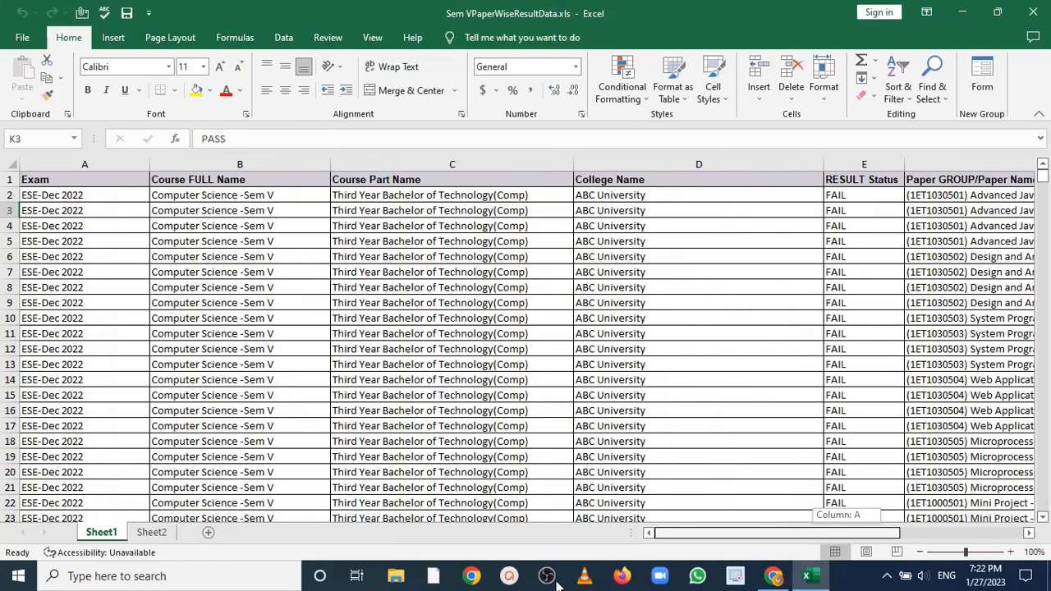
left_click(100, 39)
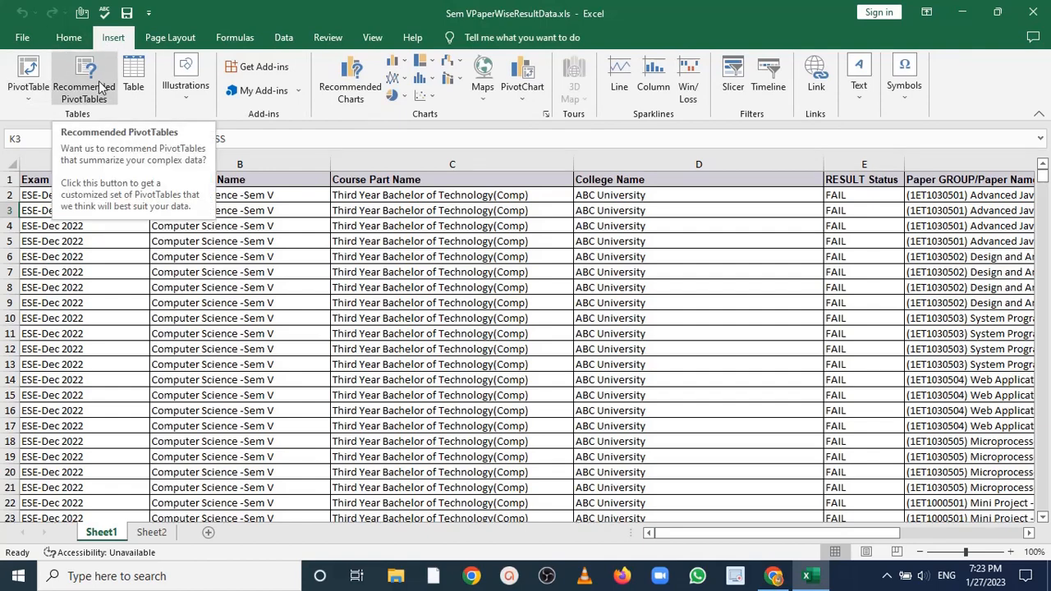
left_click(26, 86)
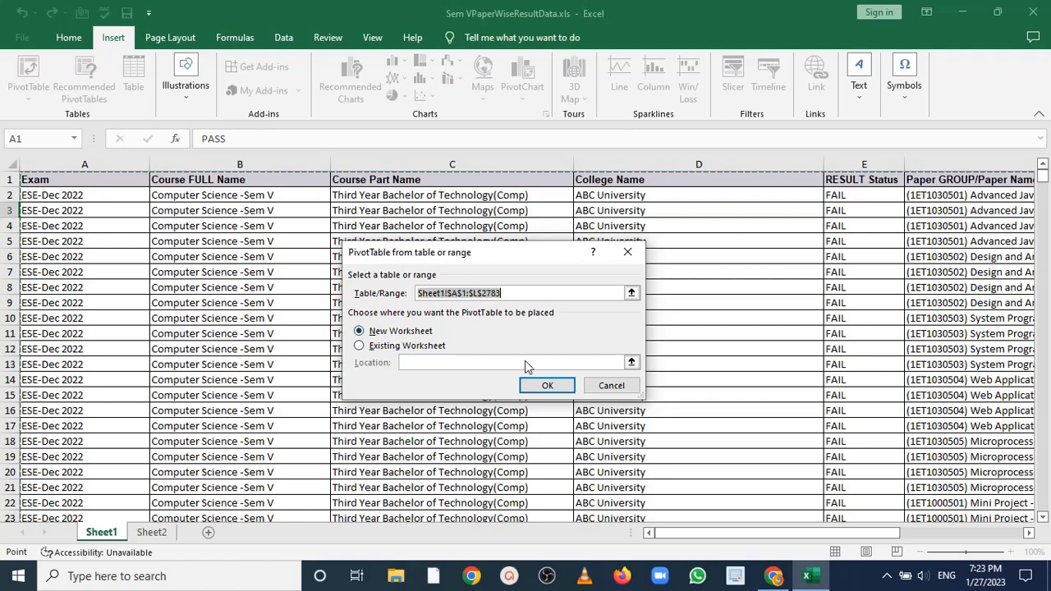
left_click(535, 386)
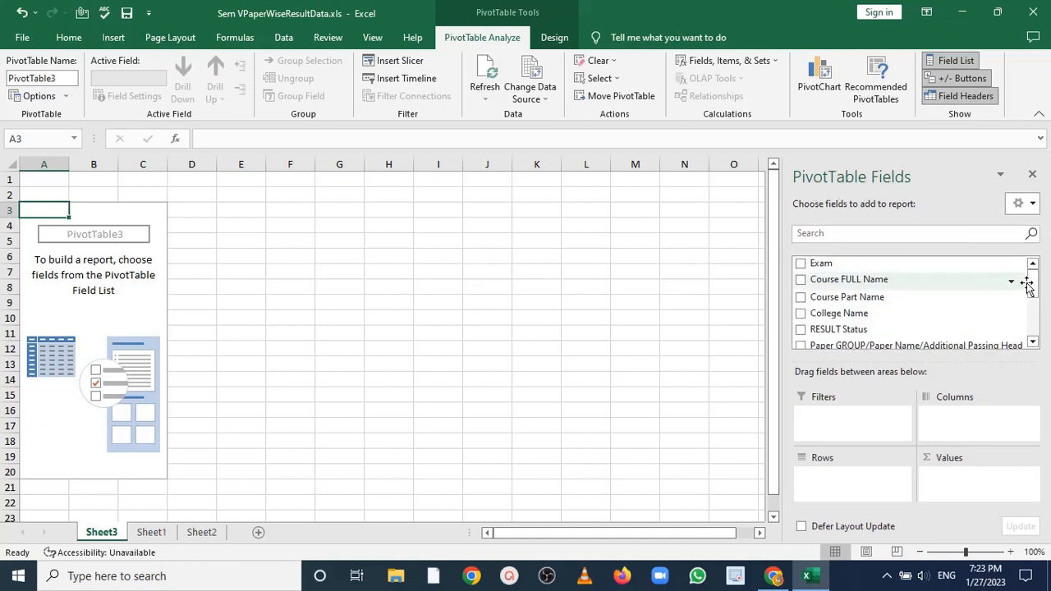
Step: Add the Paper GROUP/Paper Name/Additional Passing Head field to the PivotTable's rows
mouse_move(1033, 279)
left_mouse_down()
mouse_move(1037, 336)
mouse_move(1033, 278)
left_mouse_up()
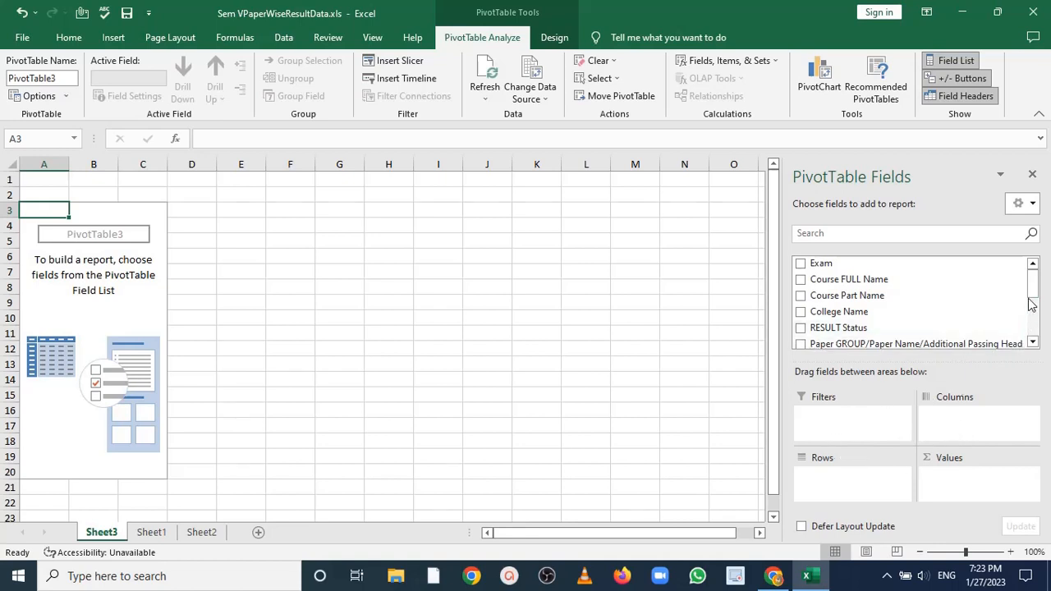
left_click_drag(1035, 295, 1034, 305)
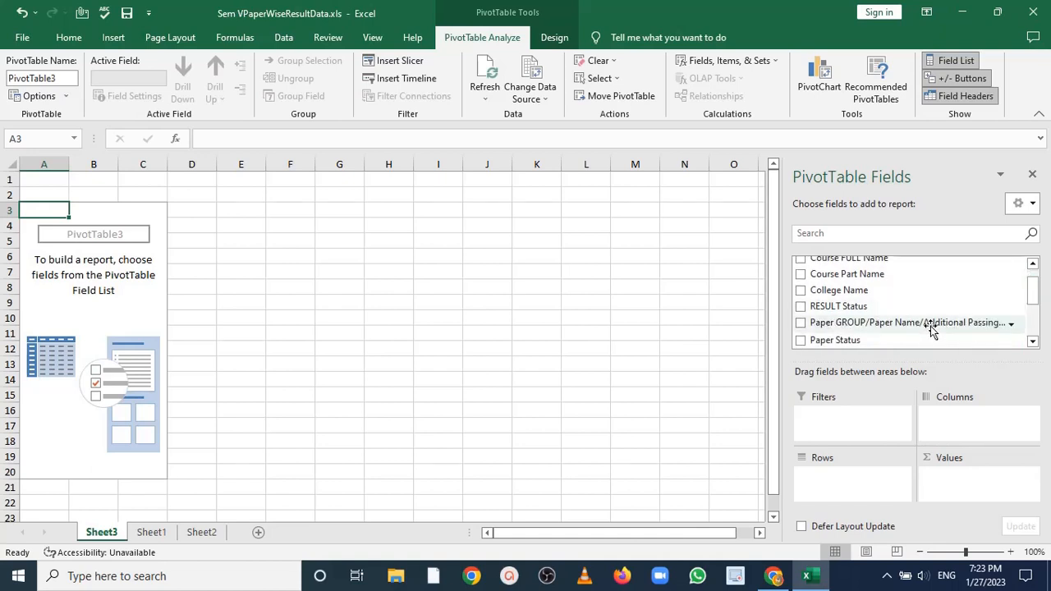
left_click_drag(928, 324, 883, 480)
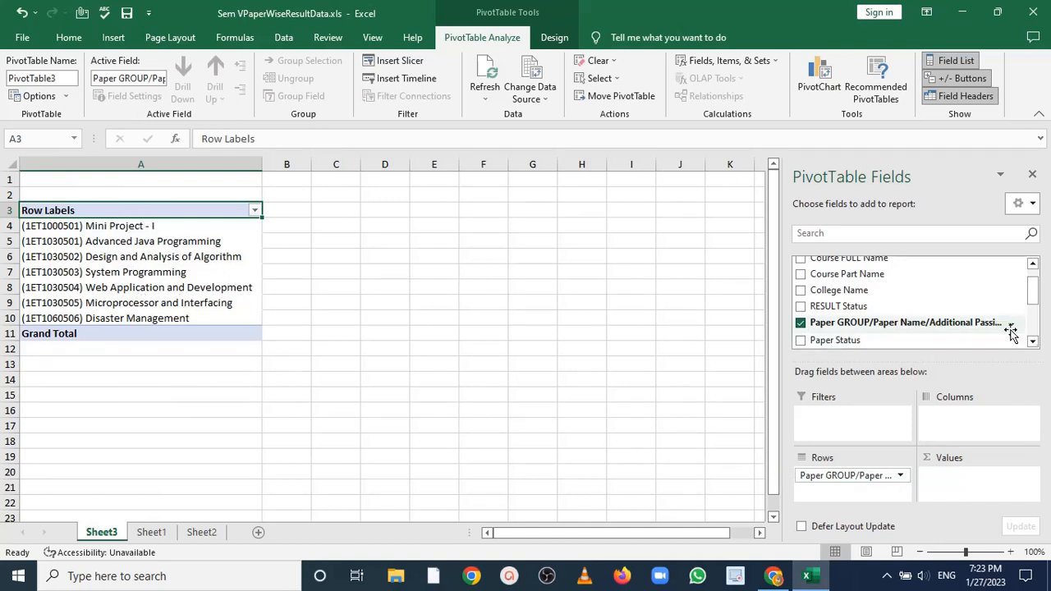
Step: Add Assessment Method to the PivotTable's columns, with Assessment TYPE as the second column level beneath it
scroll(1037, 289, "down", 2)
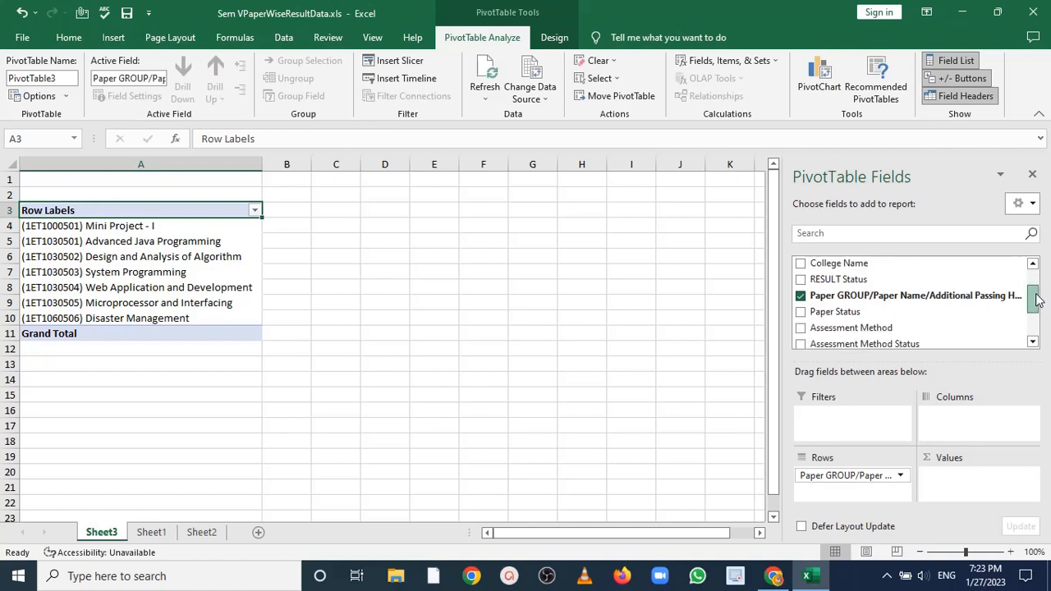
left_click_drag(886, 323, 980, 418)
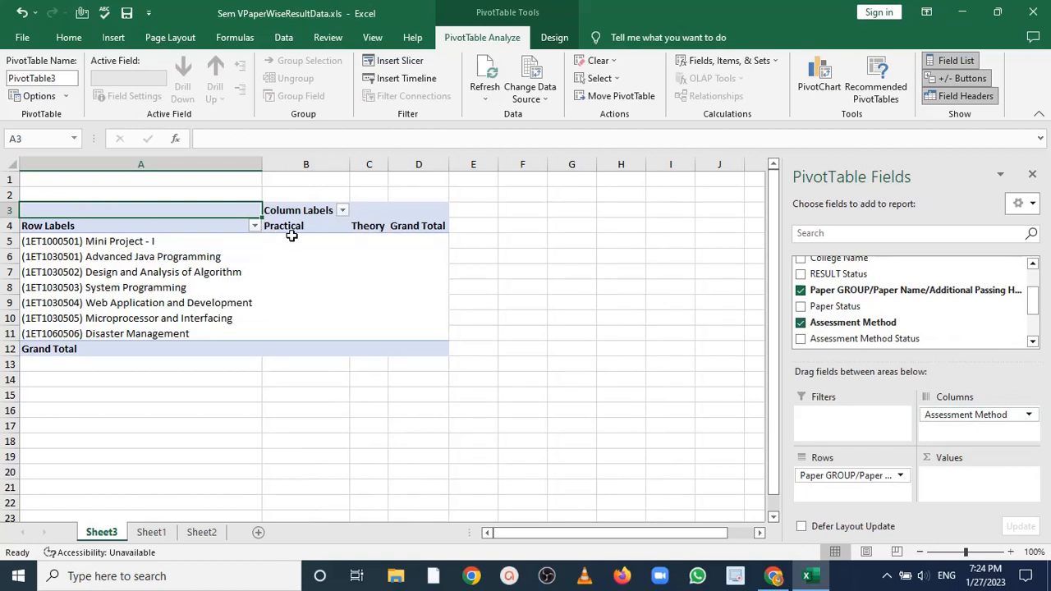
left_click(1035, 346)
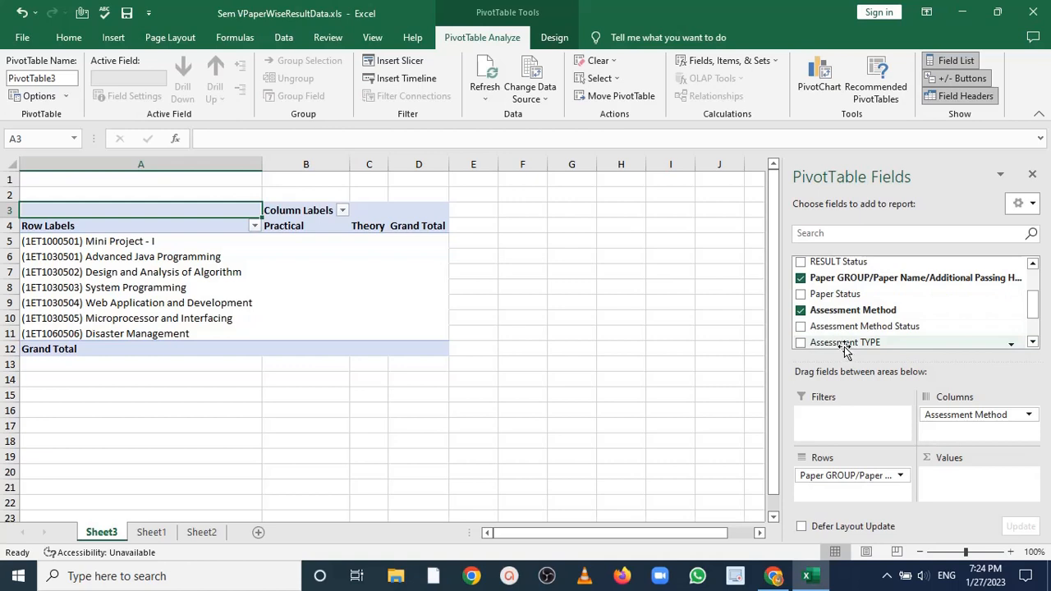
left_click_drag(845, 343, 924, 432)
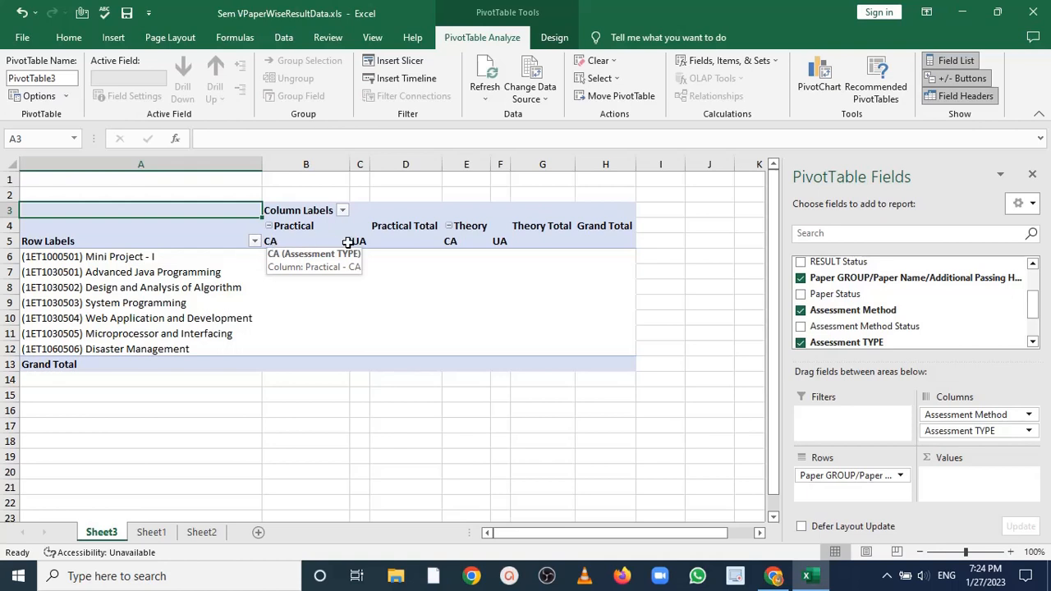
Step: Add Assessment TYPE Status as the third column level and as a count in the values, then leave the PivotTable
left_click(1034, 342)
left_click(1033, 343)
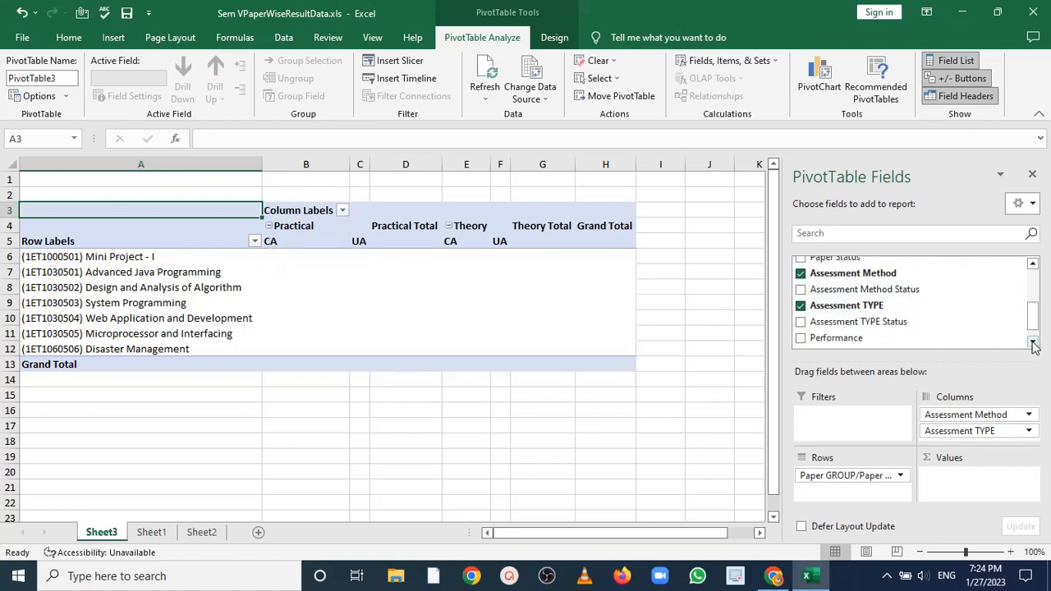
left_click_drag(857, 326, 969, 436)
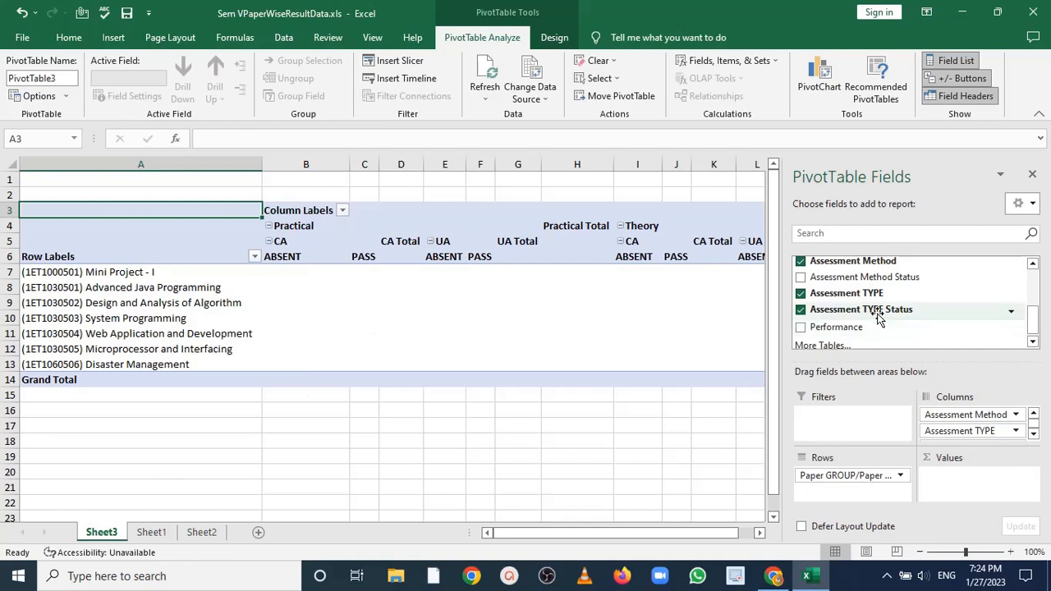
left_click_drag(875, 316, 957, 493)
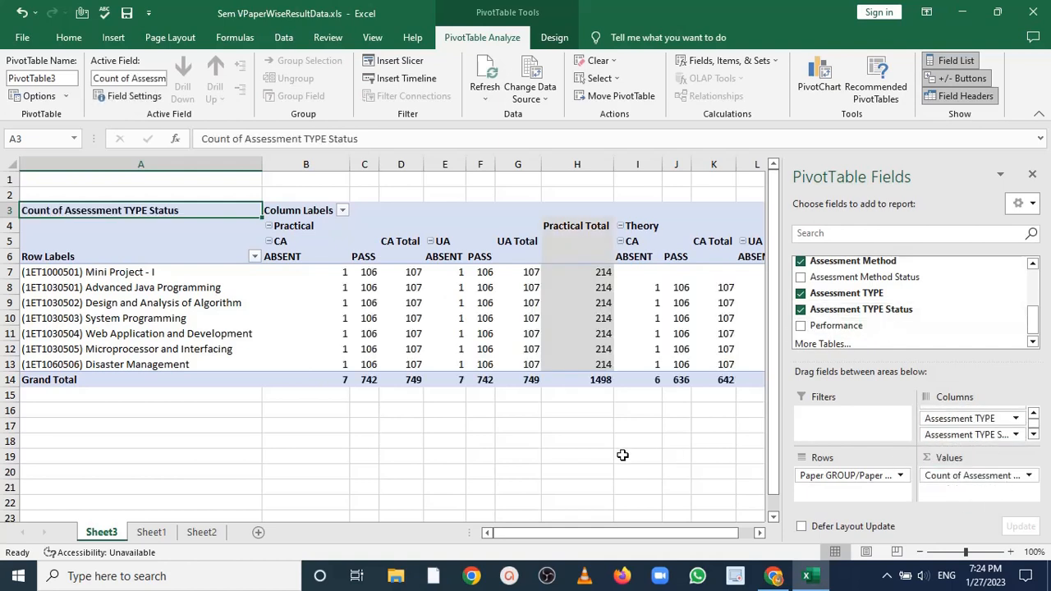
left_click(625, 456)
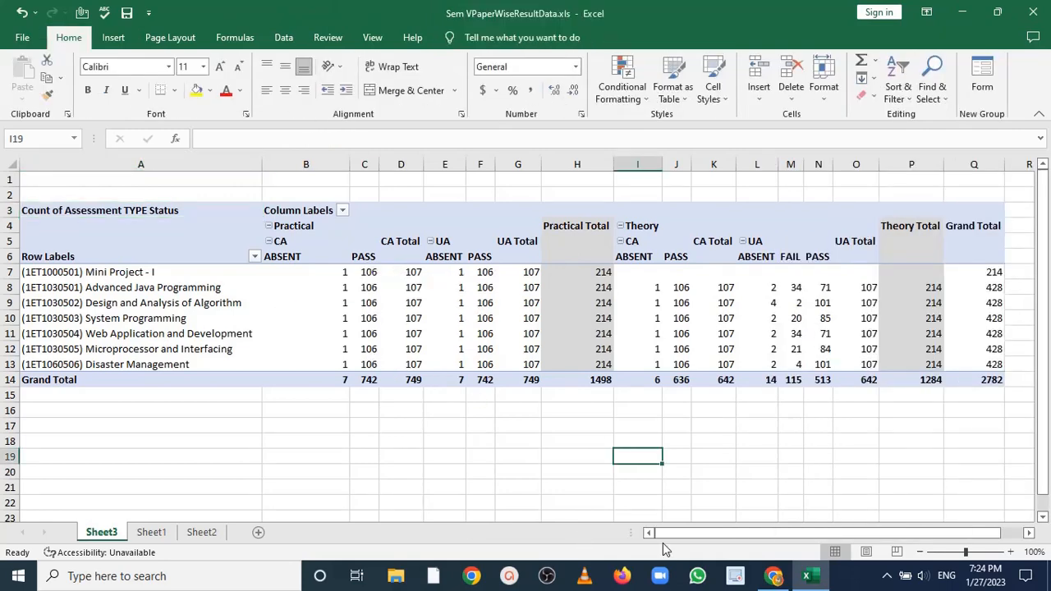
Step: Review the PivotTable's field layout from one of its Practical count cells, then leave the PivotTable
left_click_drag(664, 534, 630, 530)
left_click(464, 275)
left_click(483, 274)
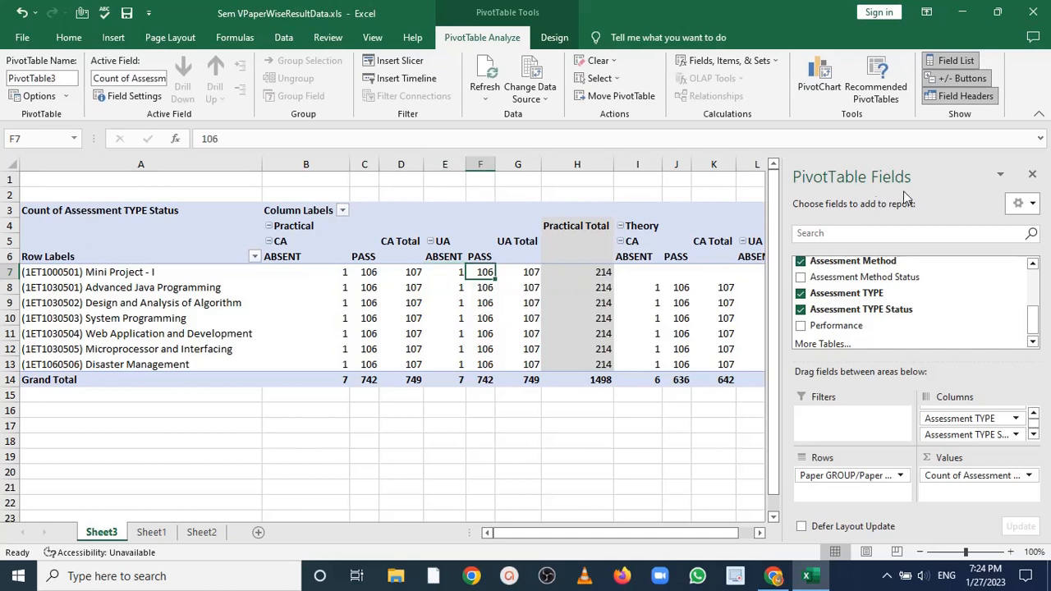
left_click(657, 453)
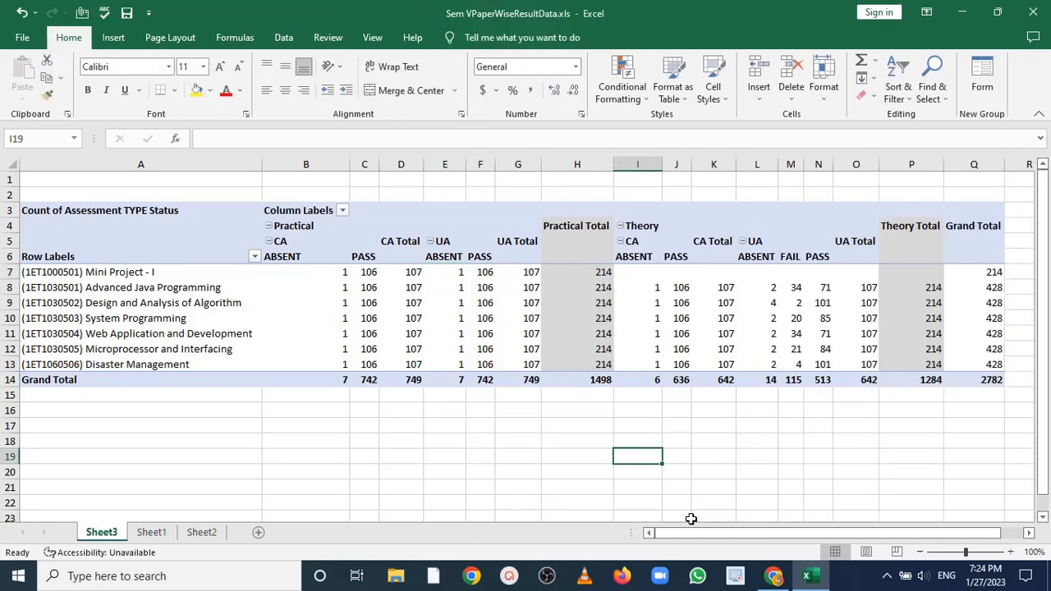
left_click_drag(697, 534, 620, 561)
Step: Examine the Assessment TYPE and Assessment Method entries in the source data on Sheet1
left_click(142, 534)
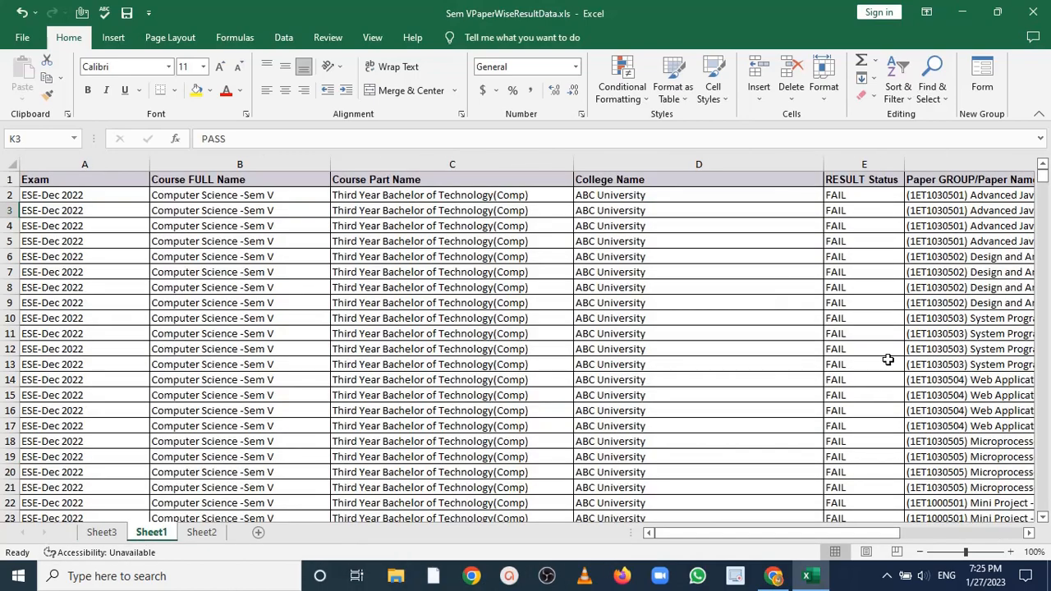
left_click_drag(835, 535, 949, 526)
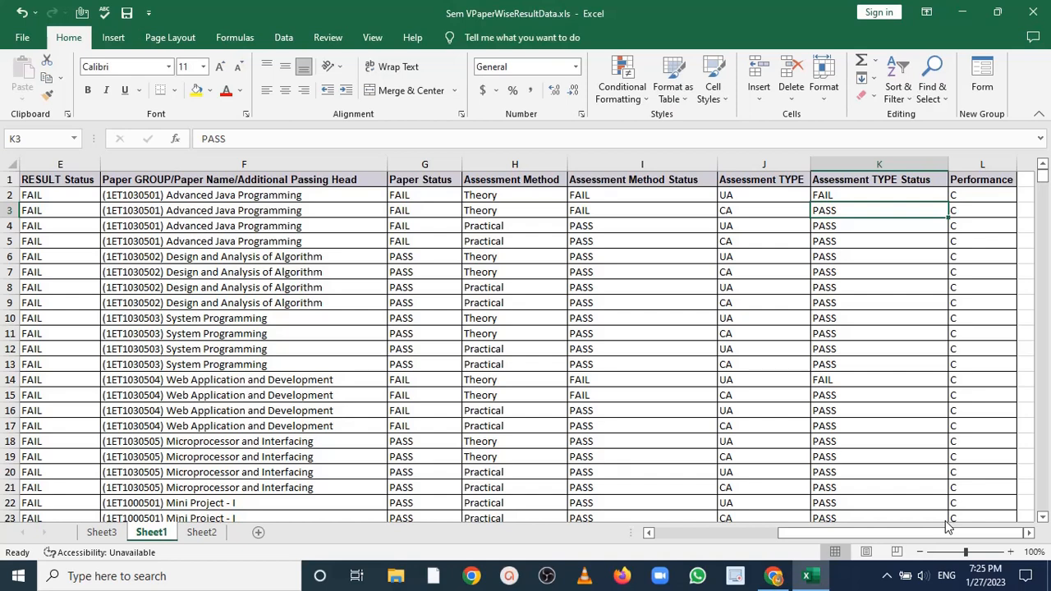
left_click(725, 197)
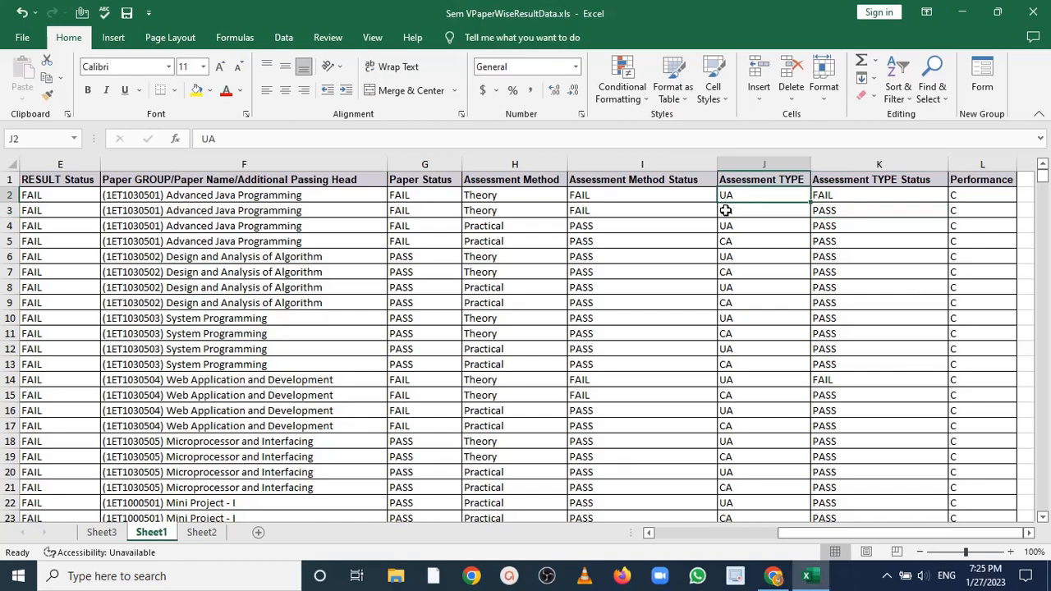
left_click(726, 210)
left_click(517, 207)
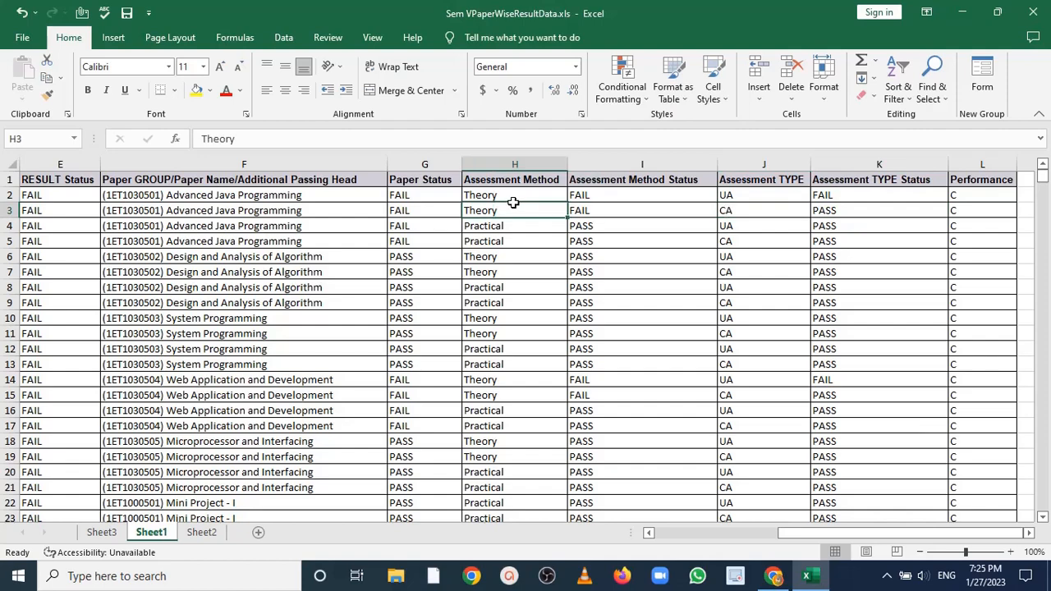
left_click(518, 231)
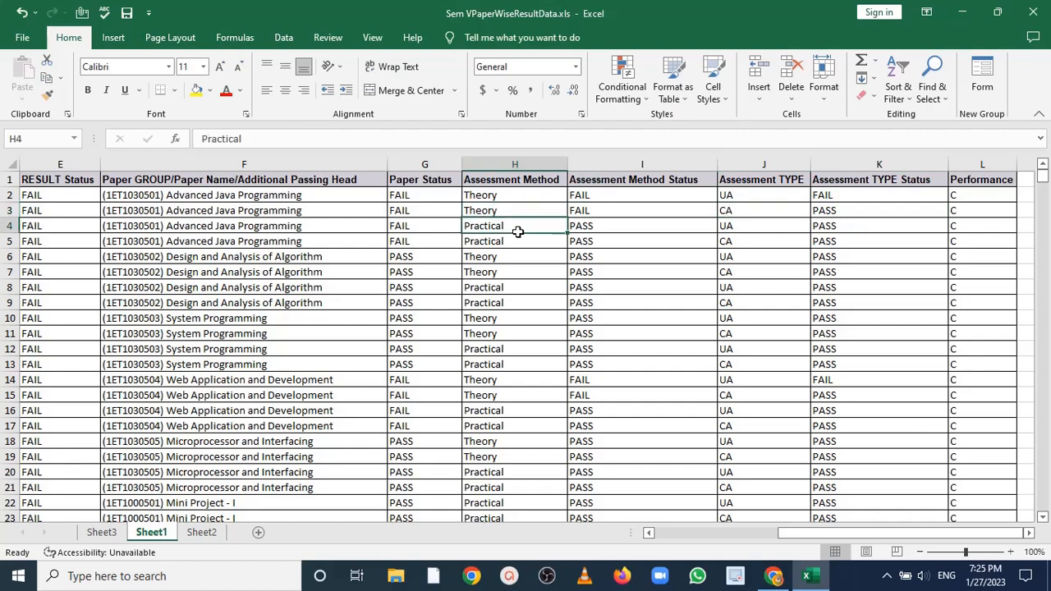
Step: Compare the PivotTable's counts on Sheet3 with the source records on Sheet1, and view the contents of Sheet2
left_click(102, 533)
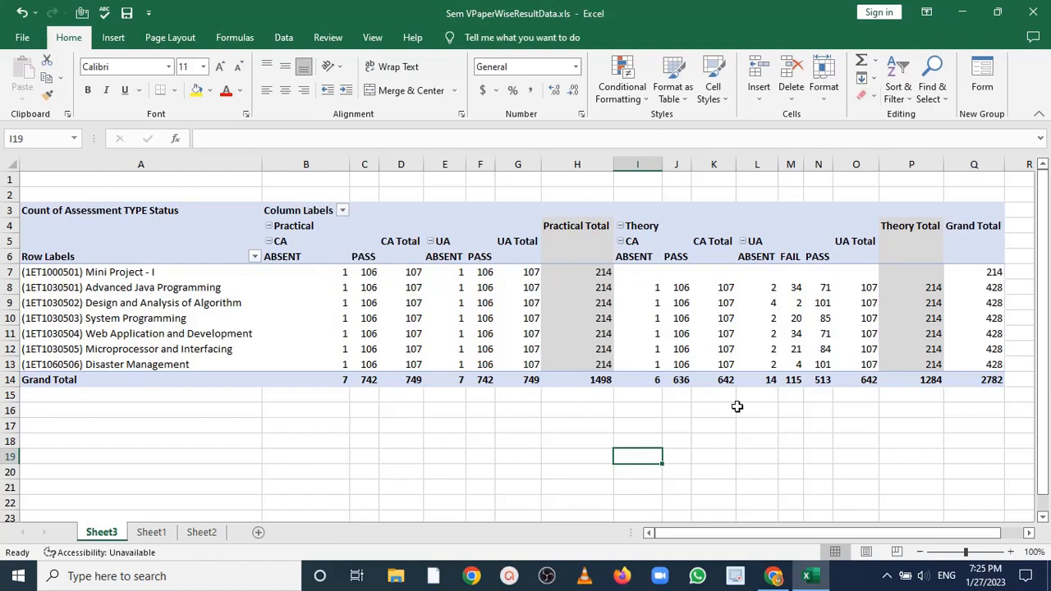
mouse_move(796, 346)
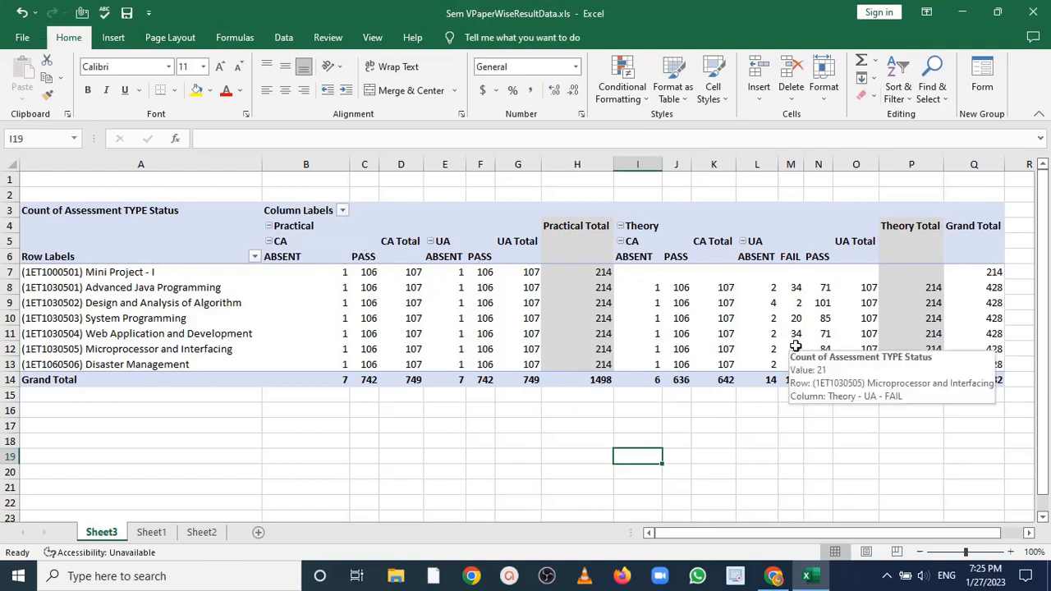
left_click(145, 534)
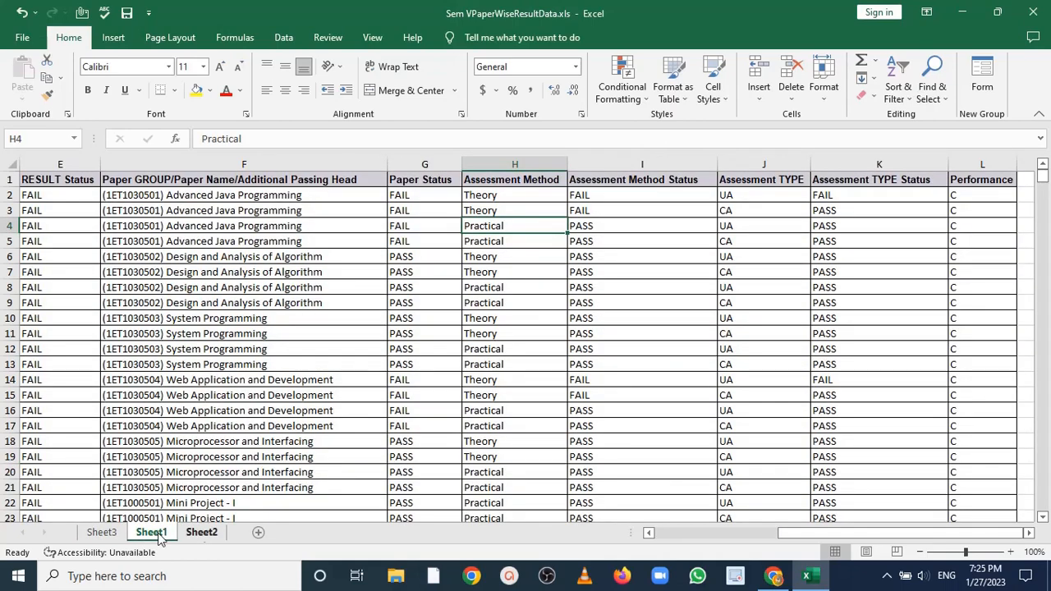
left_click(98, 533)
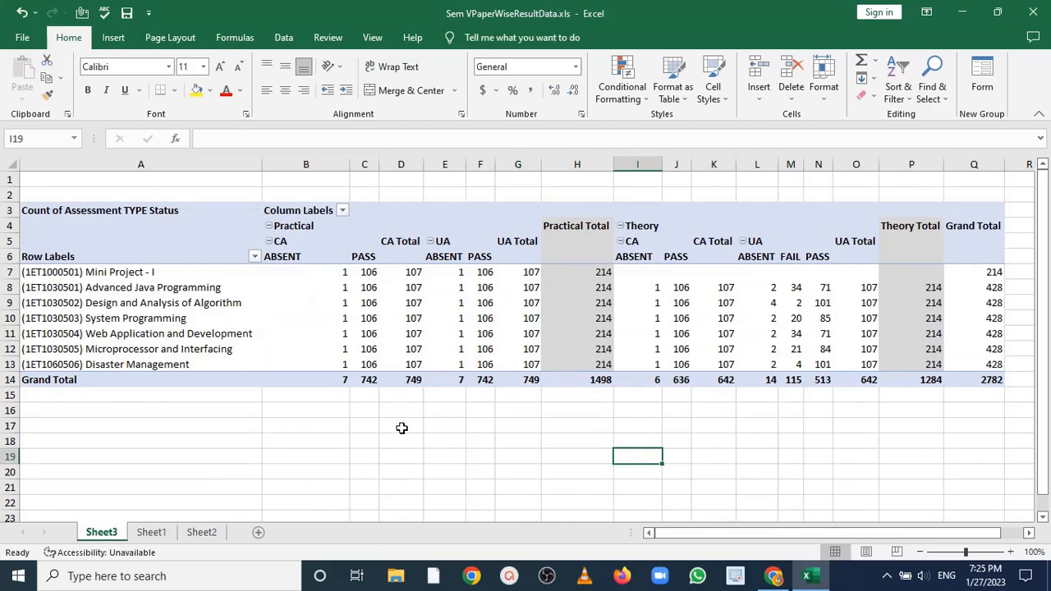
left_click(150, 534)
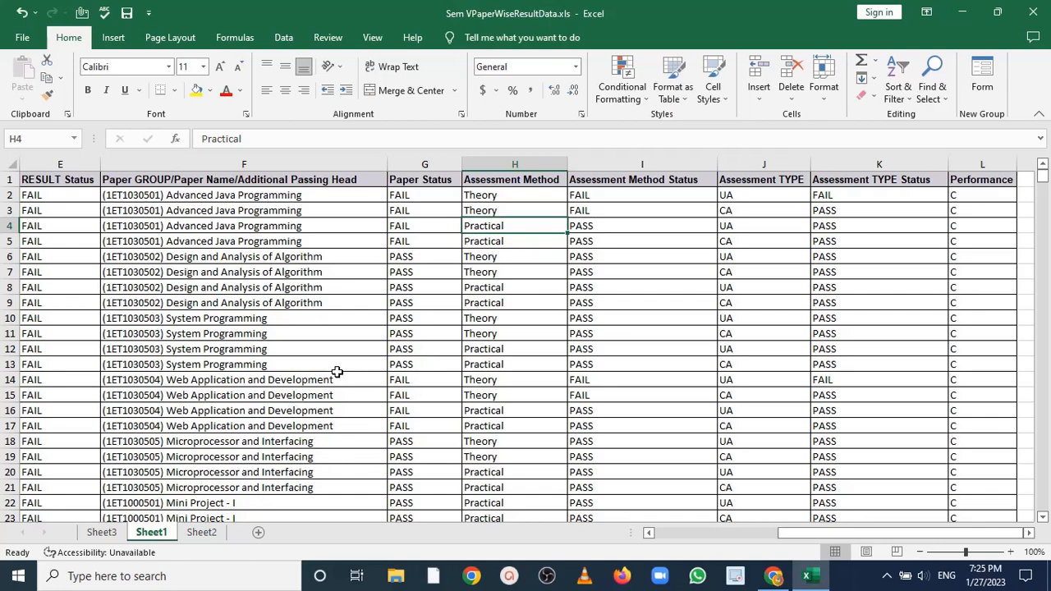
left_click(108, 534)
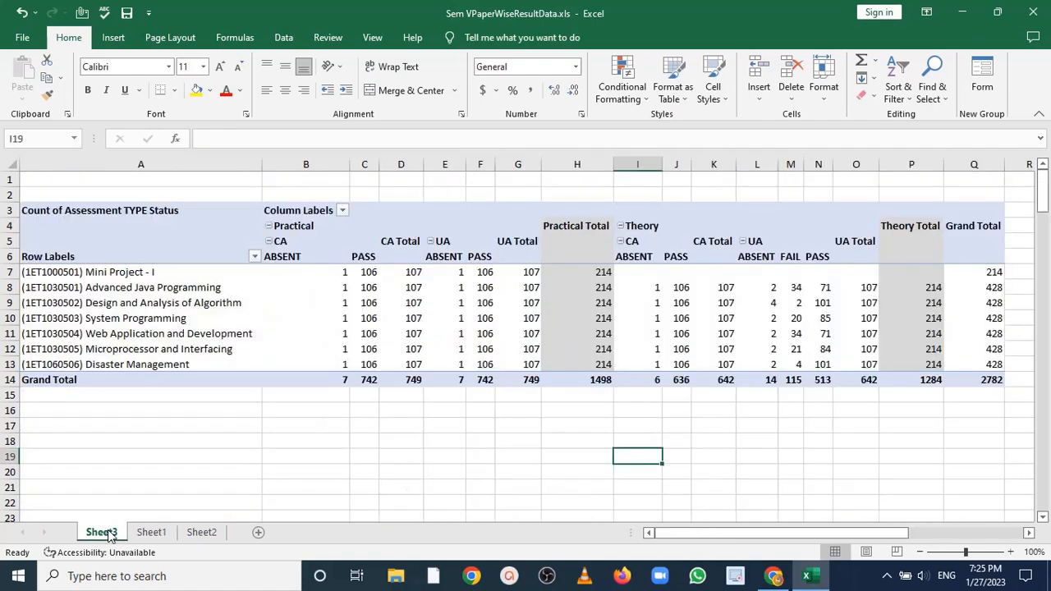
left_click(150, 534)
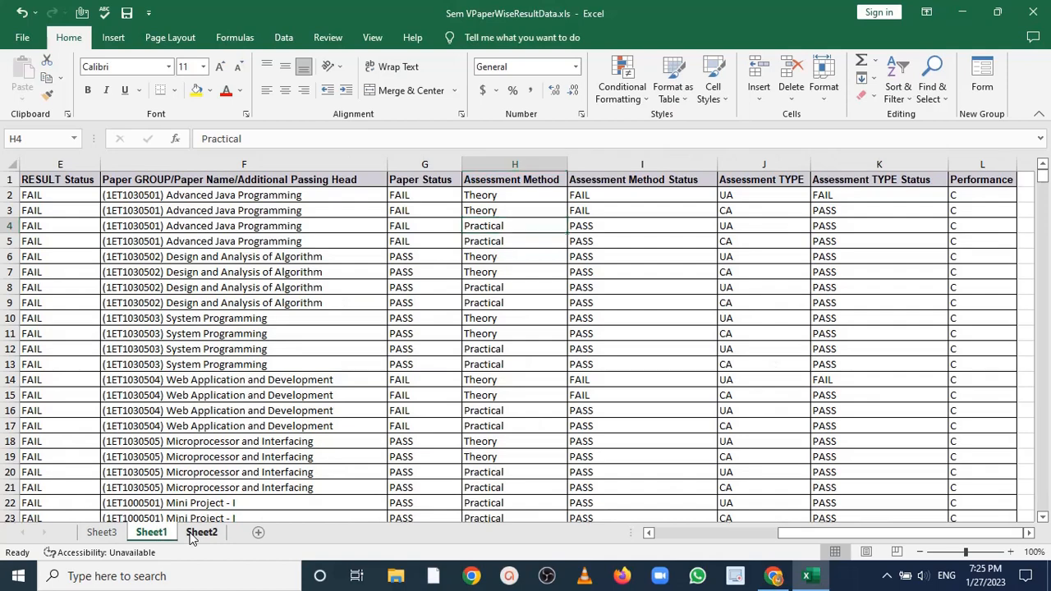
left_click(191, 534)
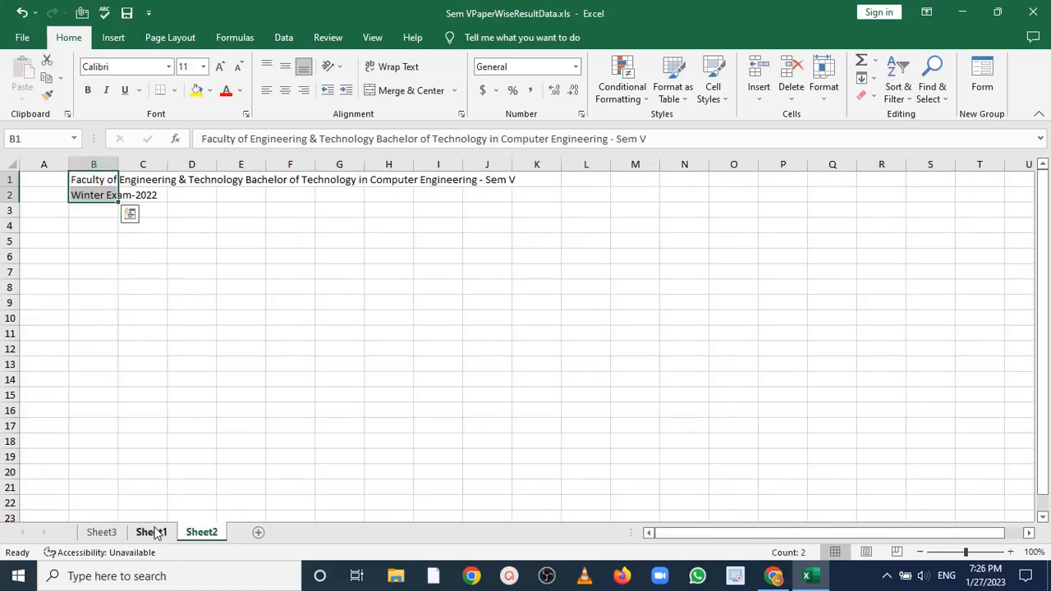
left_click(149, 532)
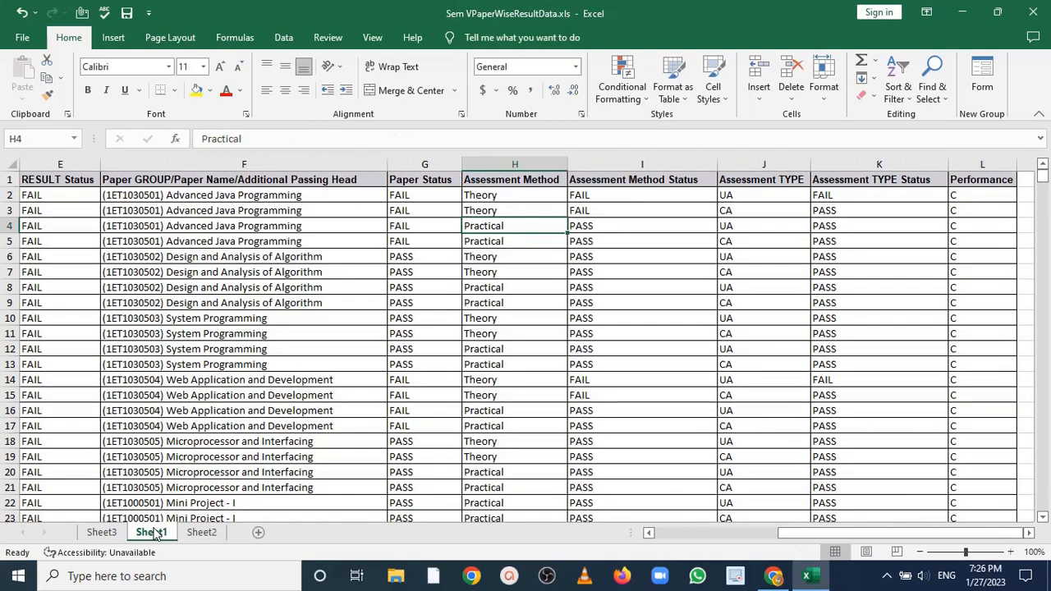
Step: Add Performance to the columns of Sheet3's PivotTable, between Assessment Method and Assessment TYPE
left_click(102, 532)
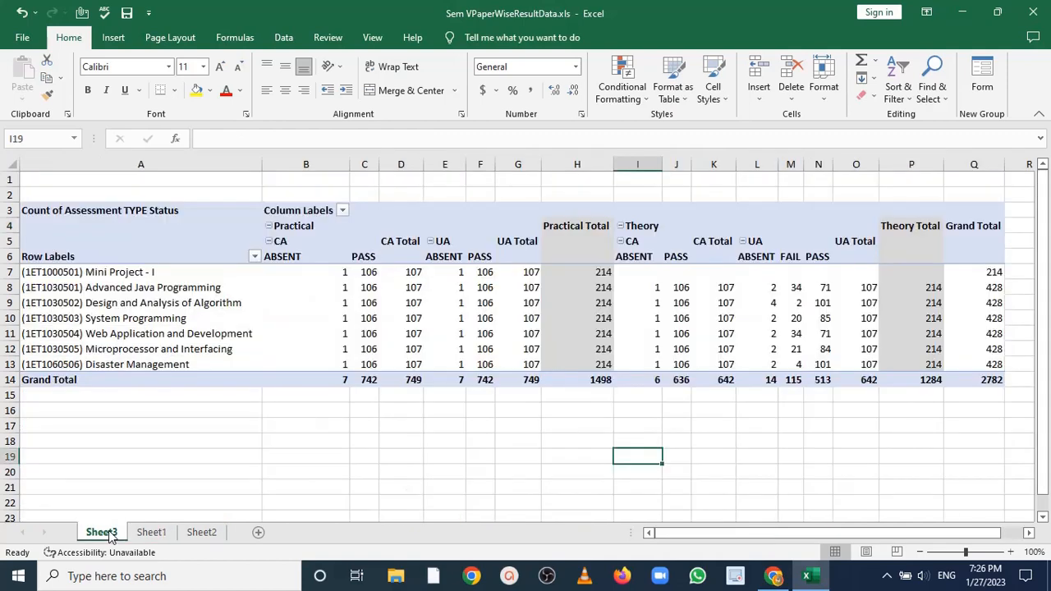
left_click(321, 335)
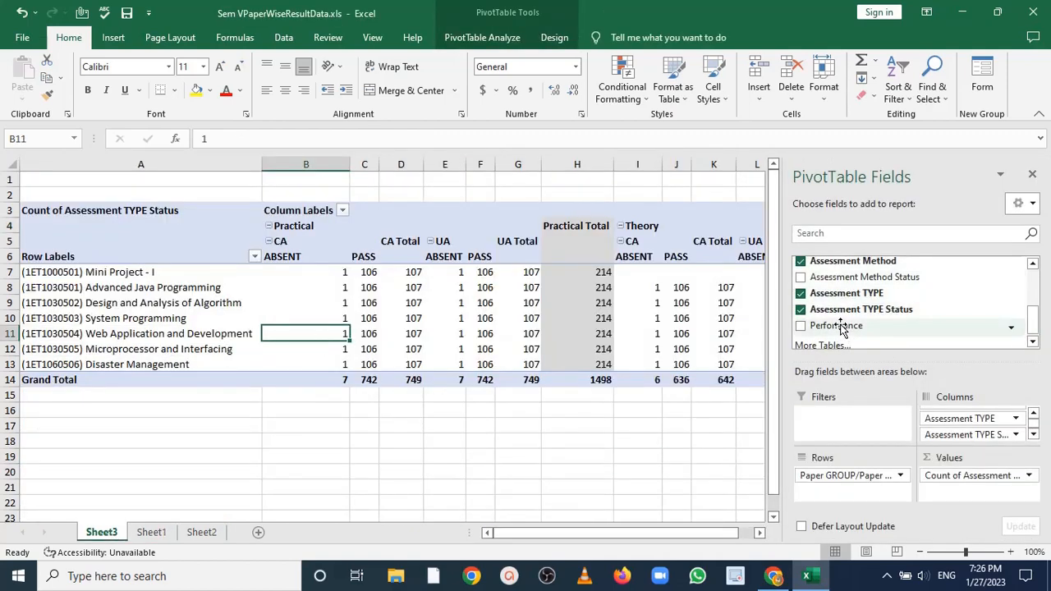
left_click_drag(841, 329, 966, 432)
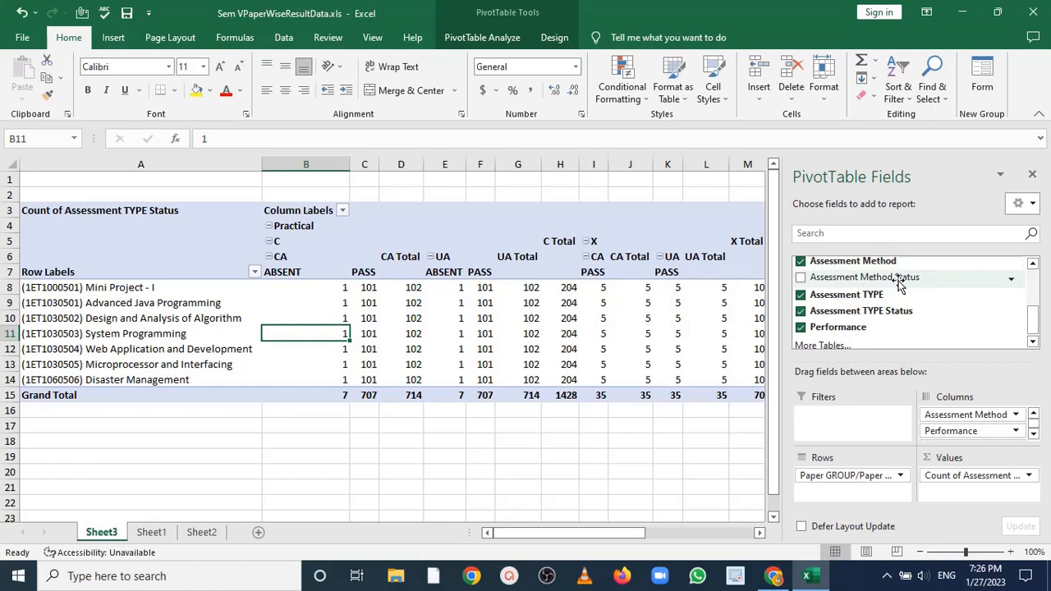
scroll(1035, 304, "up", 3)
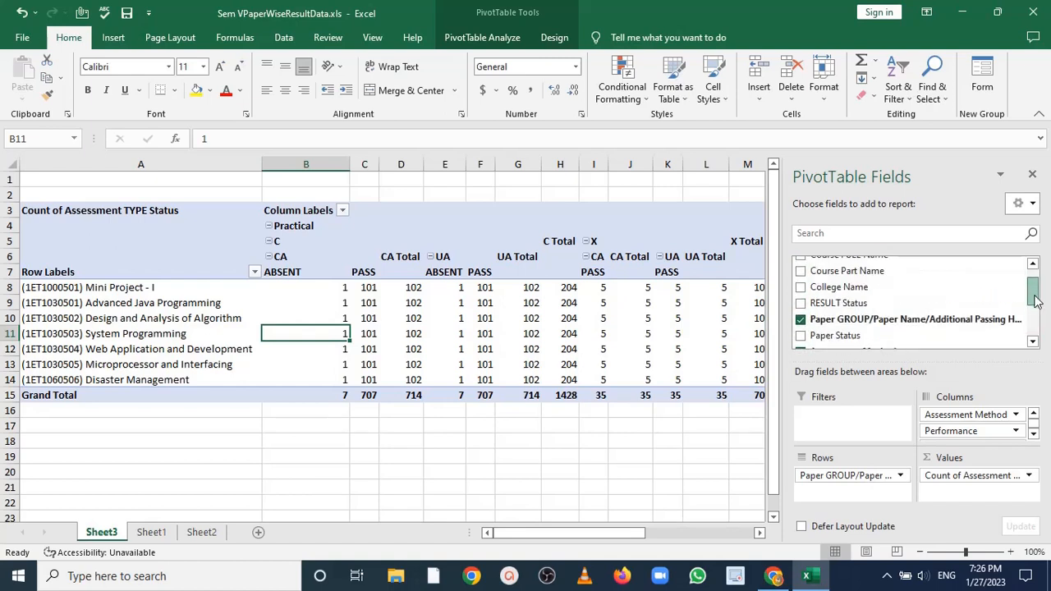
left_click_drag(1035, 302, 1033, 287)
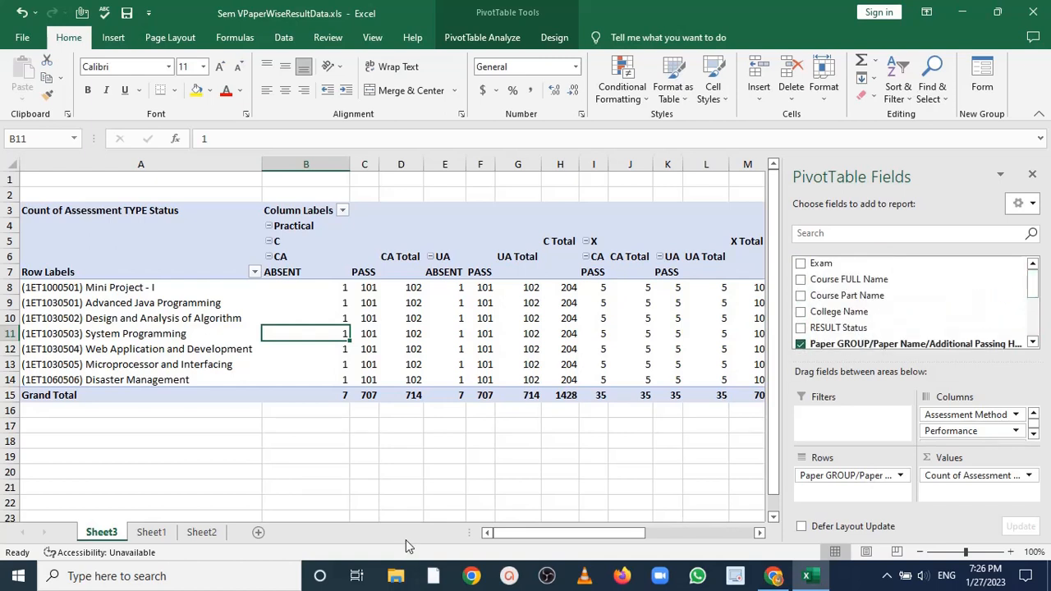